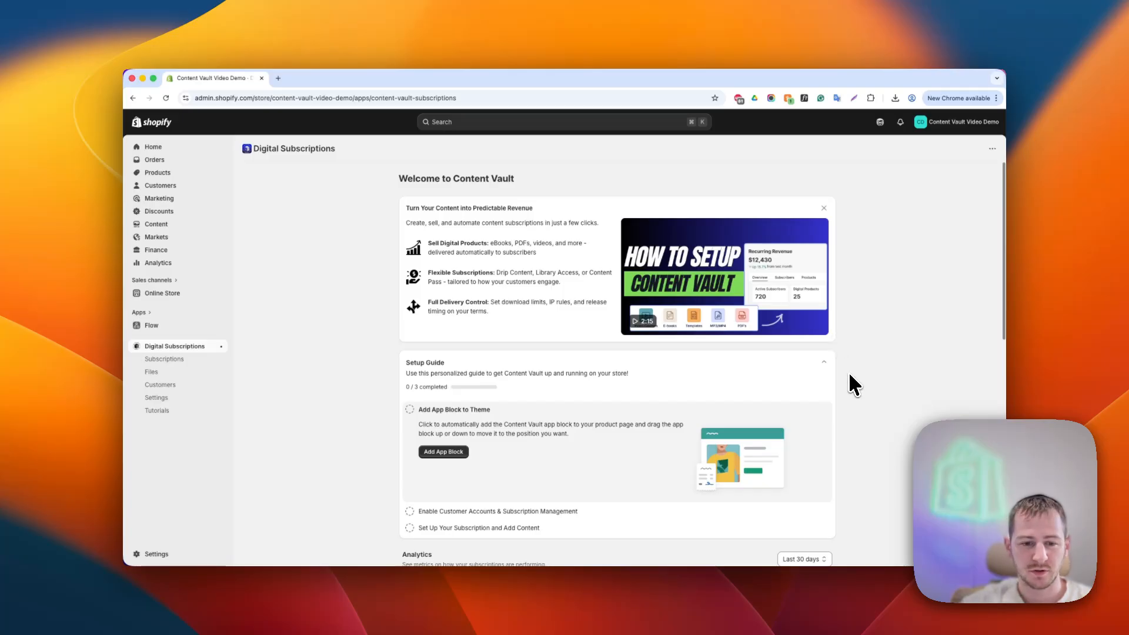
- Add the Content Vault app block to the theme from the setup guide's Add App Block task
{"action": "scroll", "coordinate": [824, 368], "scroll_direction": "down", "scroll_amount": 1}
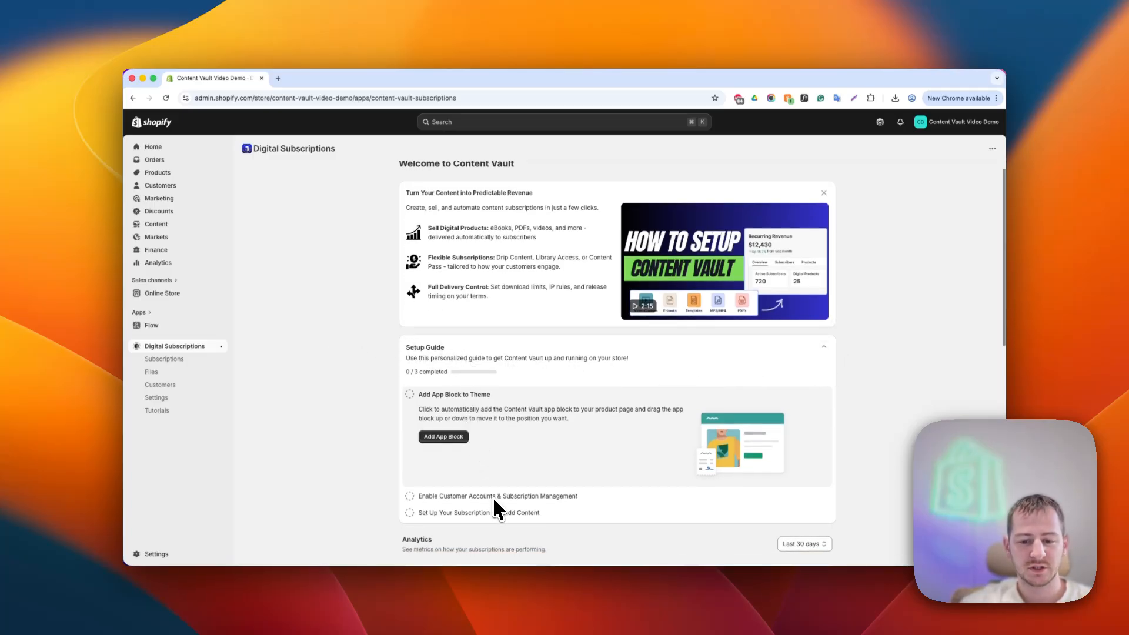
{"action": "scroll", "coordinate": [378, 408], "scroll_direction": "down", "scroll_amount": 1}
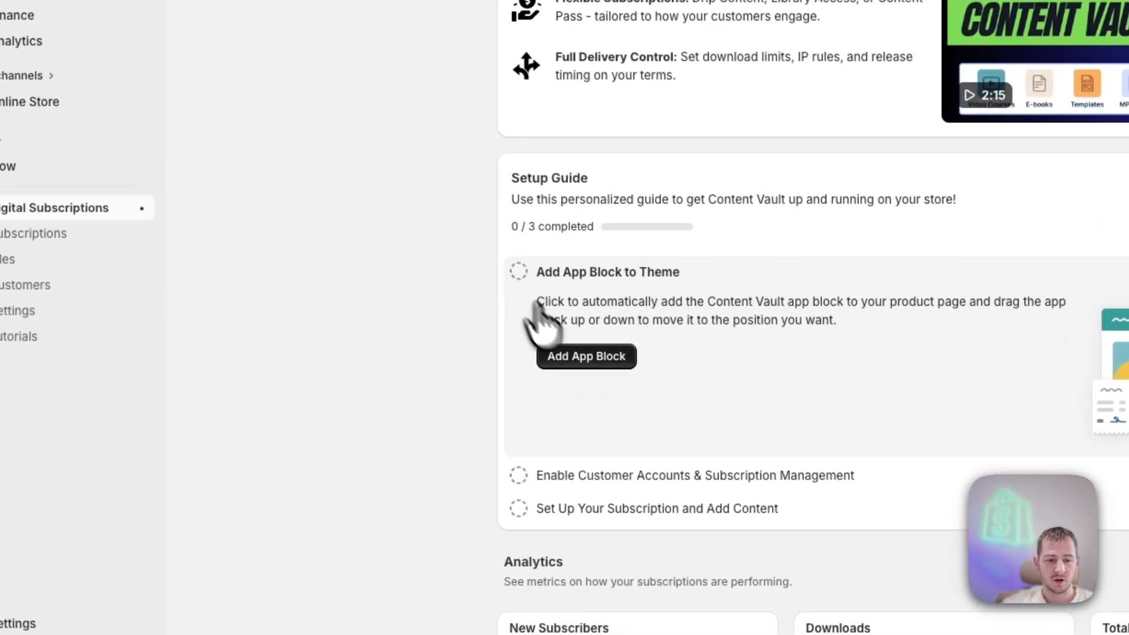
{"action": "left_click", "coordinate": [568, 359]}
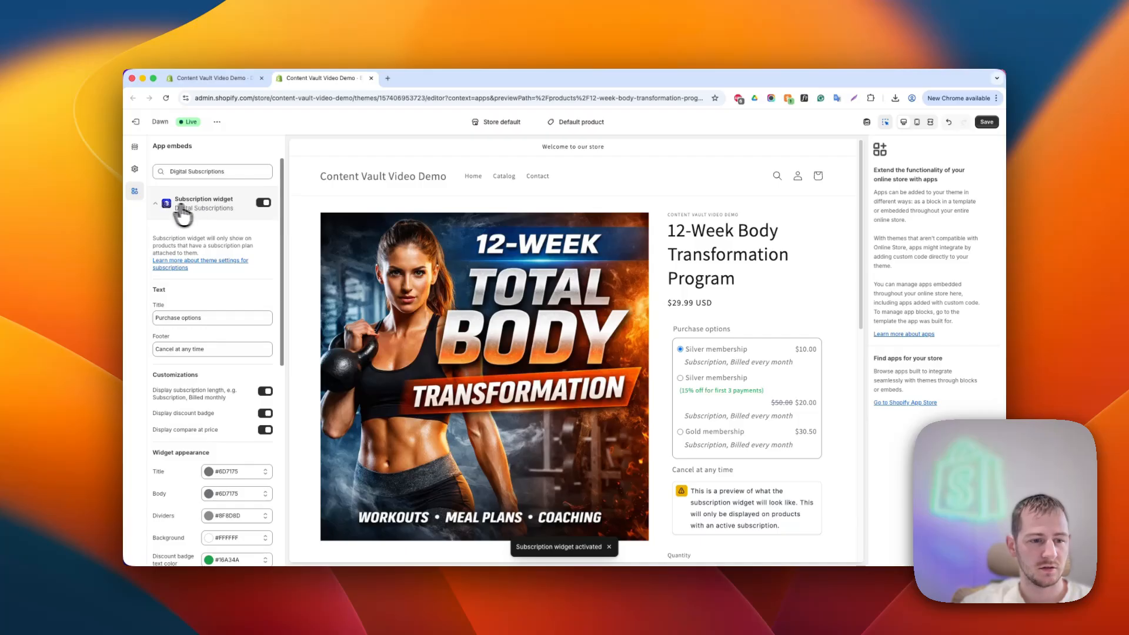
{"action": "left_click", "coordinate": [182, 212]}
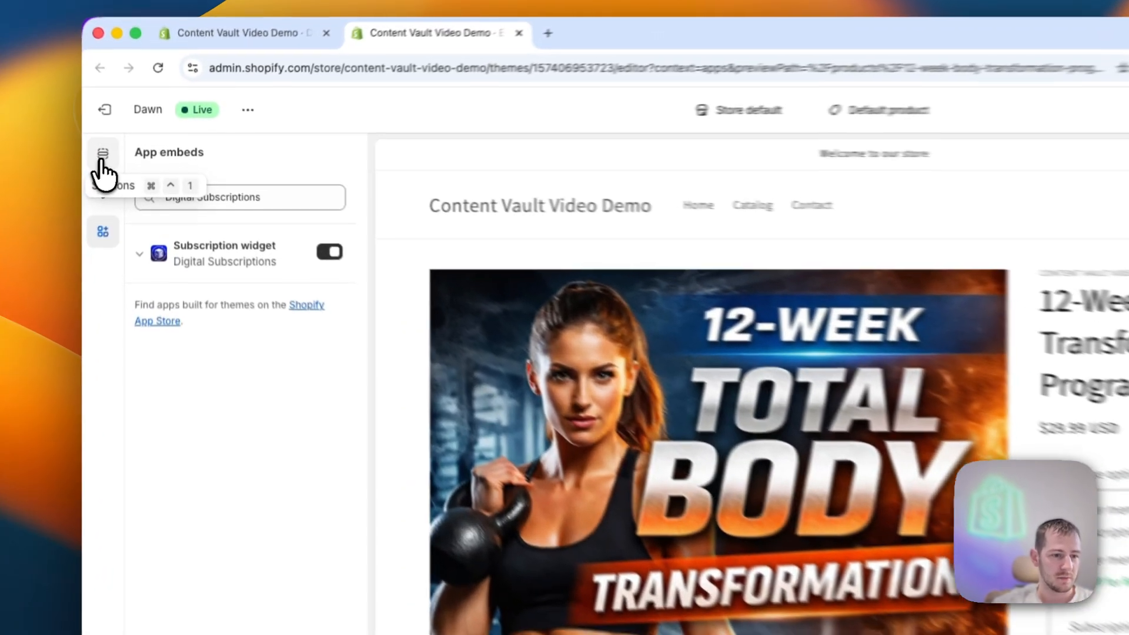
- Add the Subscription widget app block to the Product information section after the Share block
{"action": "left_click", "coordinate": [135, 146]}
{"action": "left_click", "coordinate": [141, 419]}
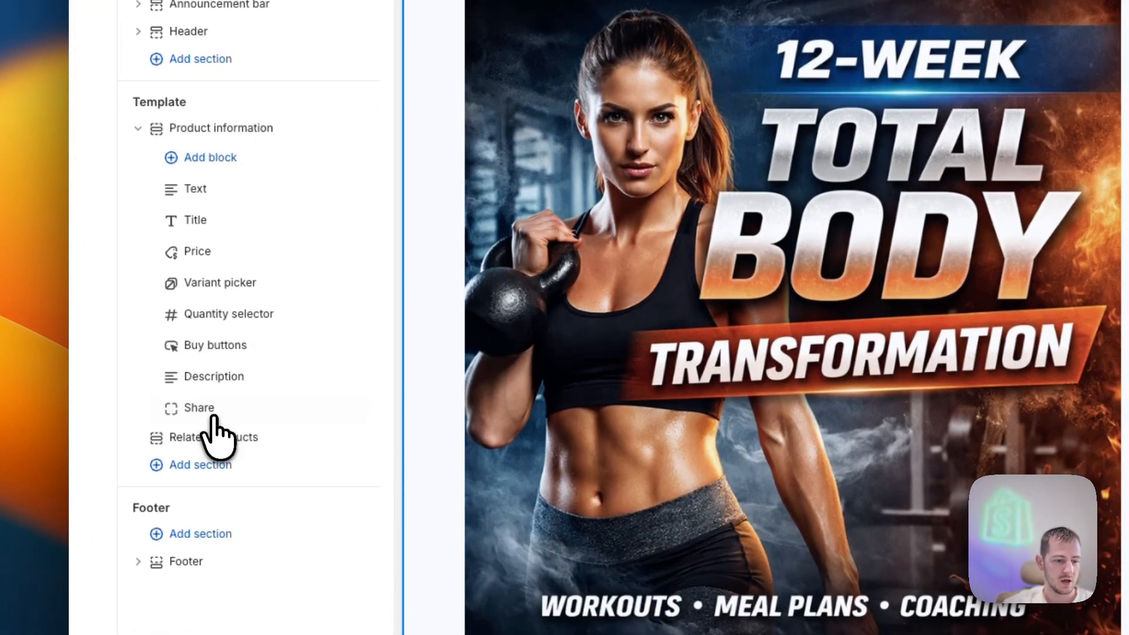
{"action": "mouse_move", "coordinate": [223, 425]}
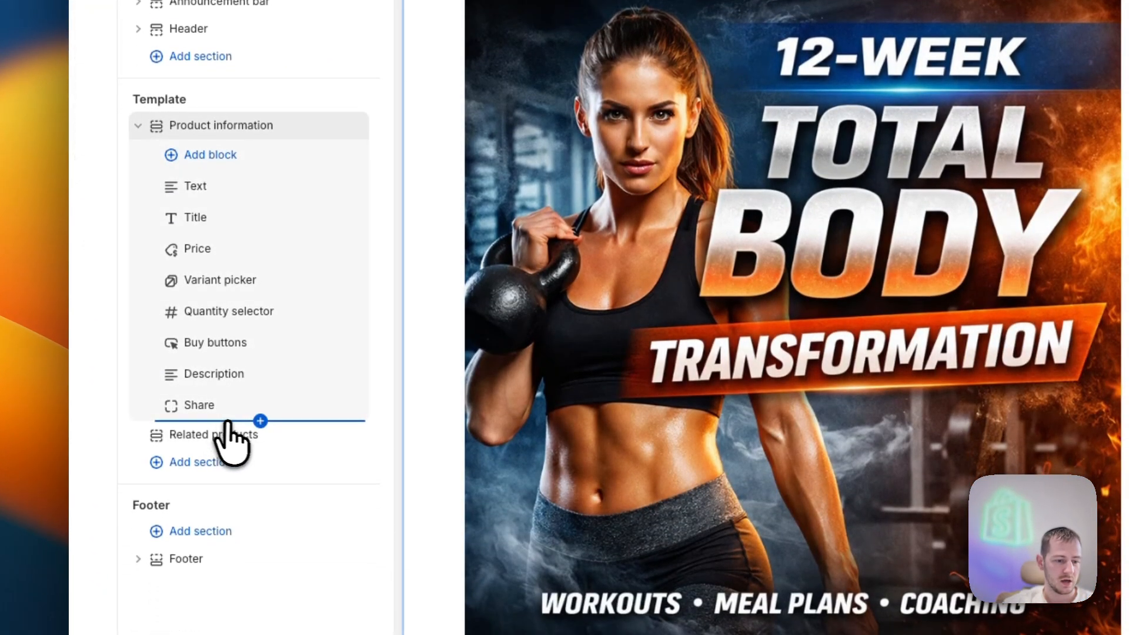
{"action": "left_click", "coordinate": [260, 420]}
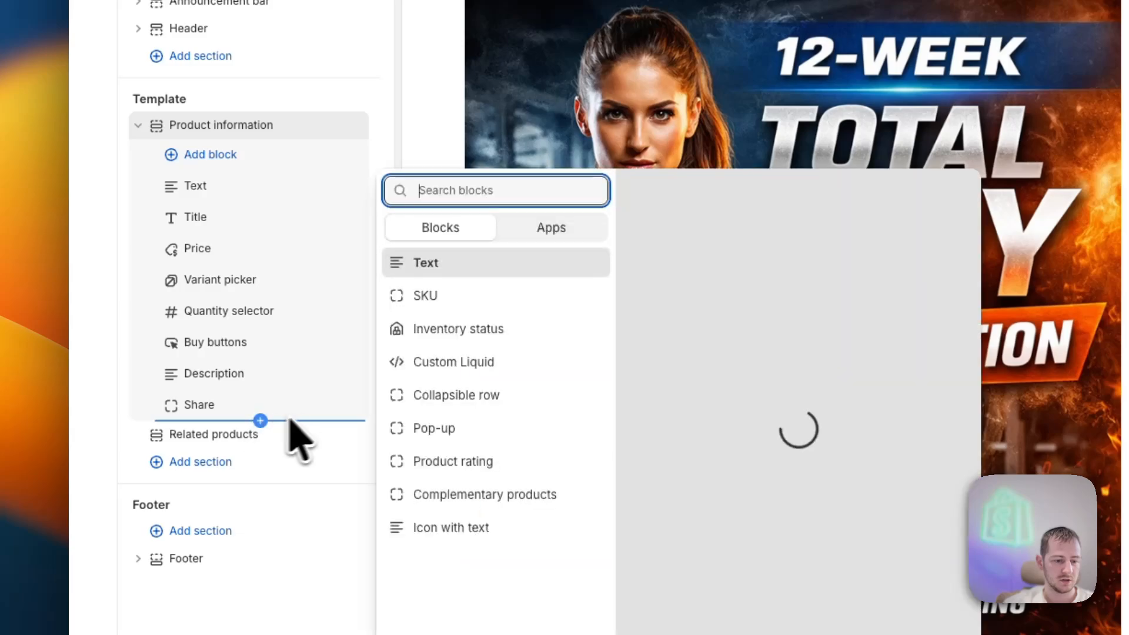
{"action": "left_click", "coordinate": [506, 235]}
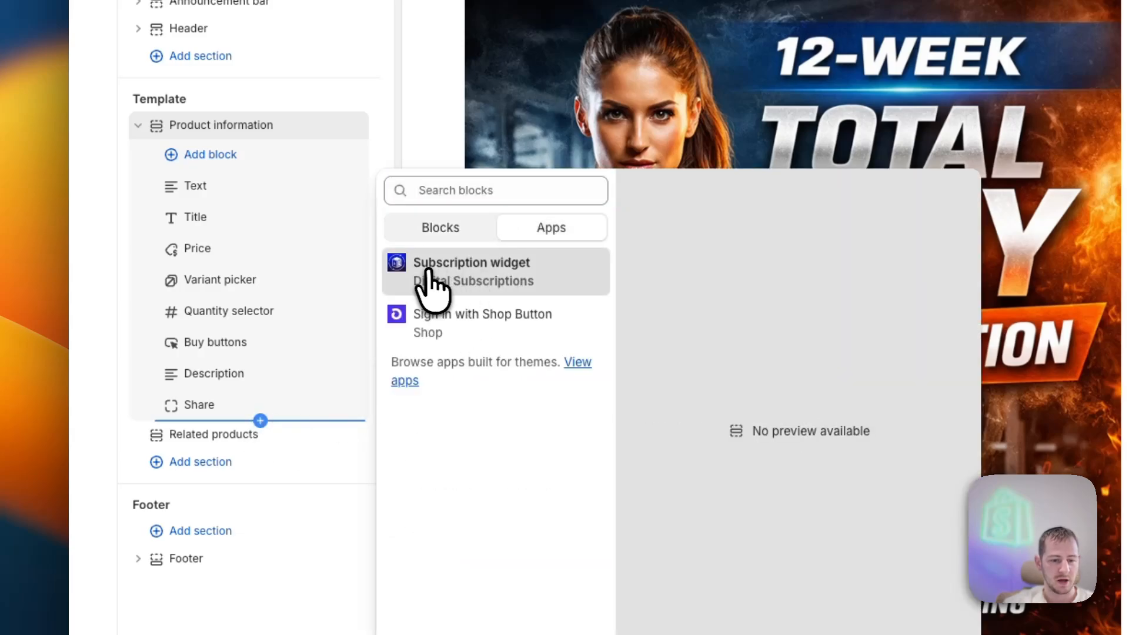
{"action": "left_click", "coordinate": [474, 273]}
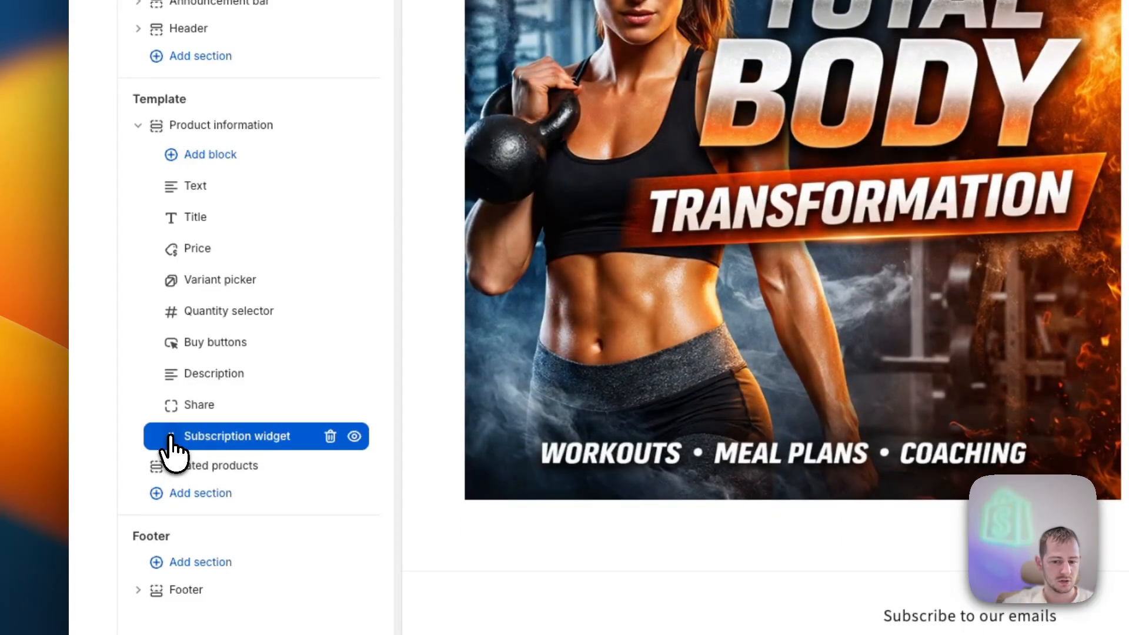
- Move the Subscription widget block to sit between Quantity selector and Buy buttons in Product information
{"action": "left_click_drag", "start_coordinate": [171, 436], "coordinate": [176, 260]}
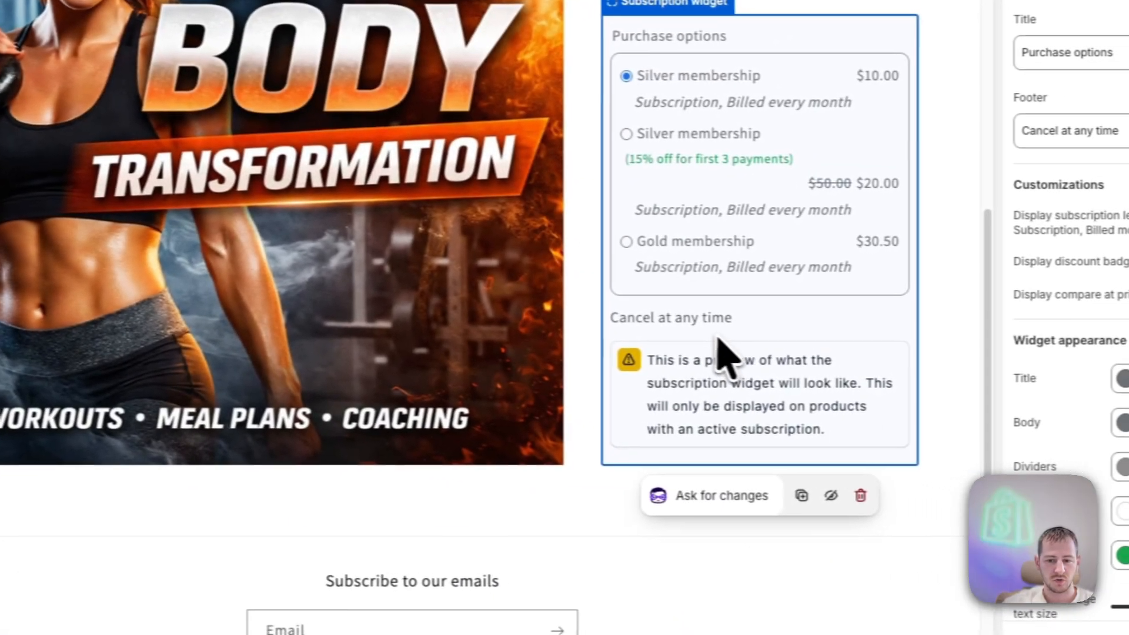
{"action": "scroll", "coordinate": [688, 329], "scroll_direction": "up", "scroll_amount": 7}
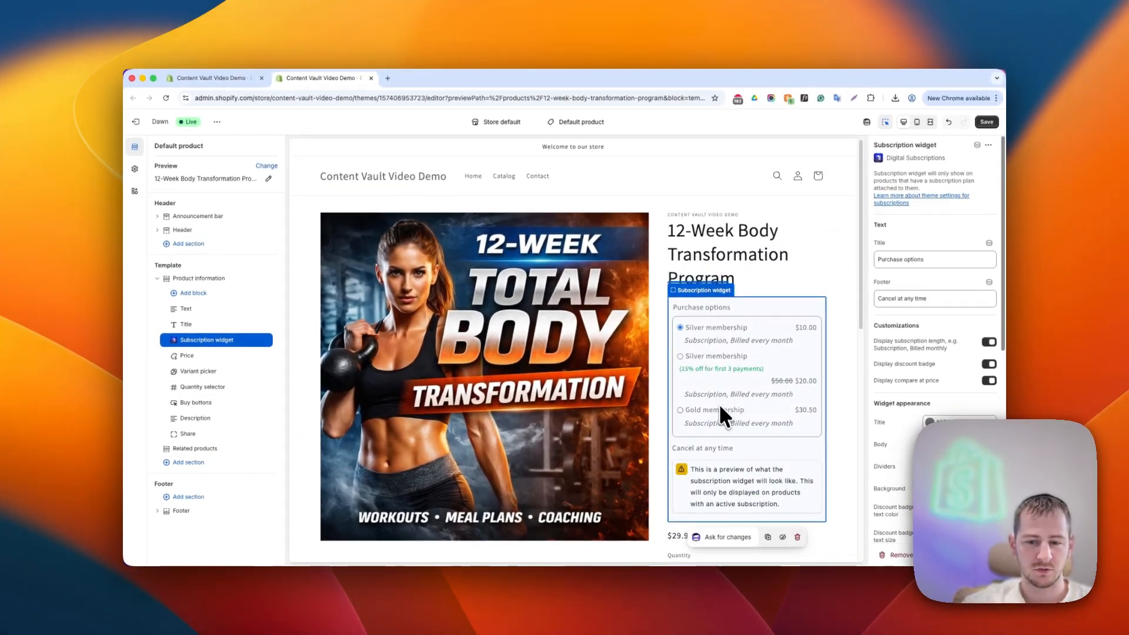
{"action": "scroll", "coordinate": [720, 406], "scroll_direction": "down", "scroll_amount": 2}
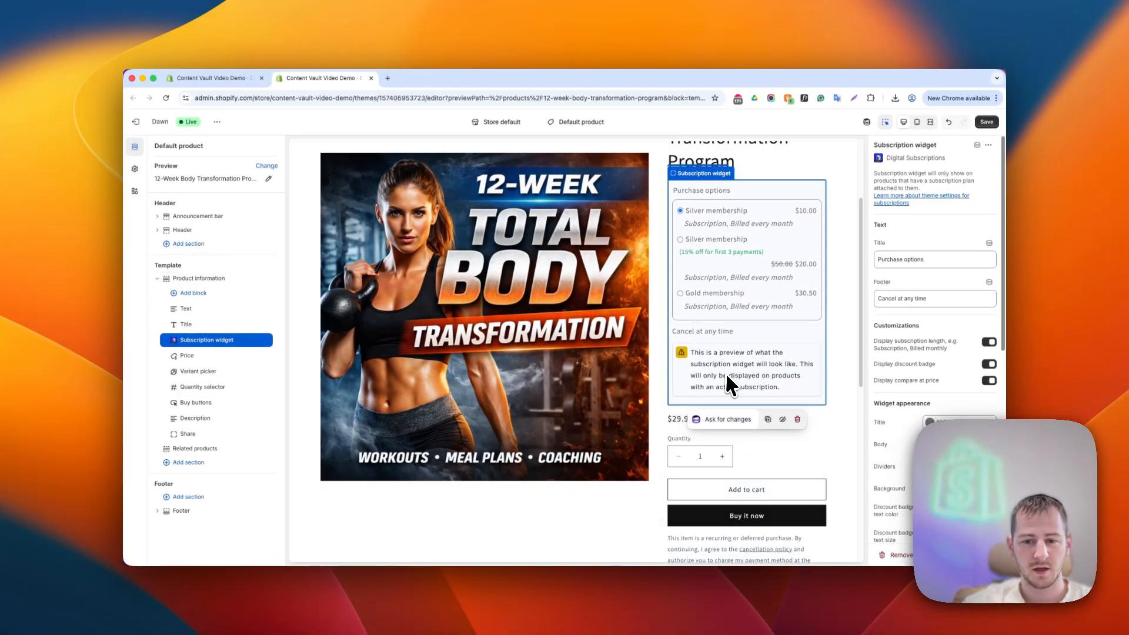
{"action": "scroll", "coordinate": [727, 376], "scroll_direction": "up", "scroll_amount": 1}
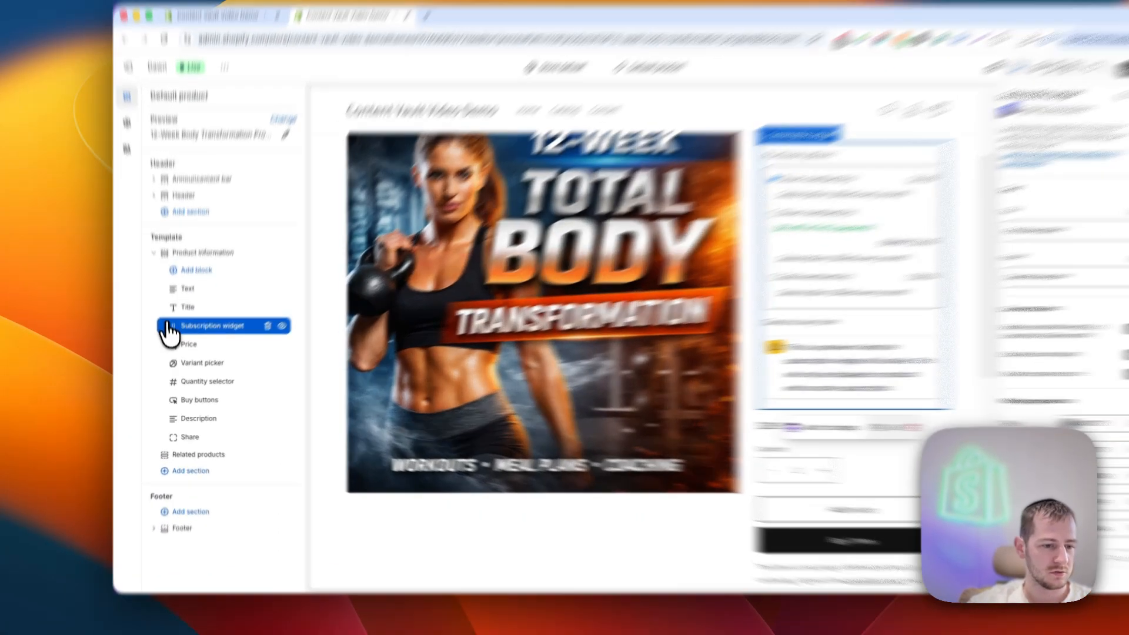
{"action": "left_click_drag", "start_coordinate": [173, 340], "coordinate": [179, 357]}
{"action": "left_click_drag", "start_coordinate": [182, 297], "coordinate": [182, 366]}
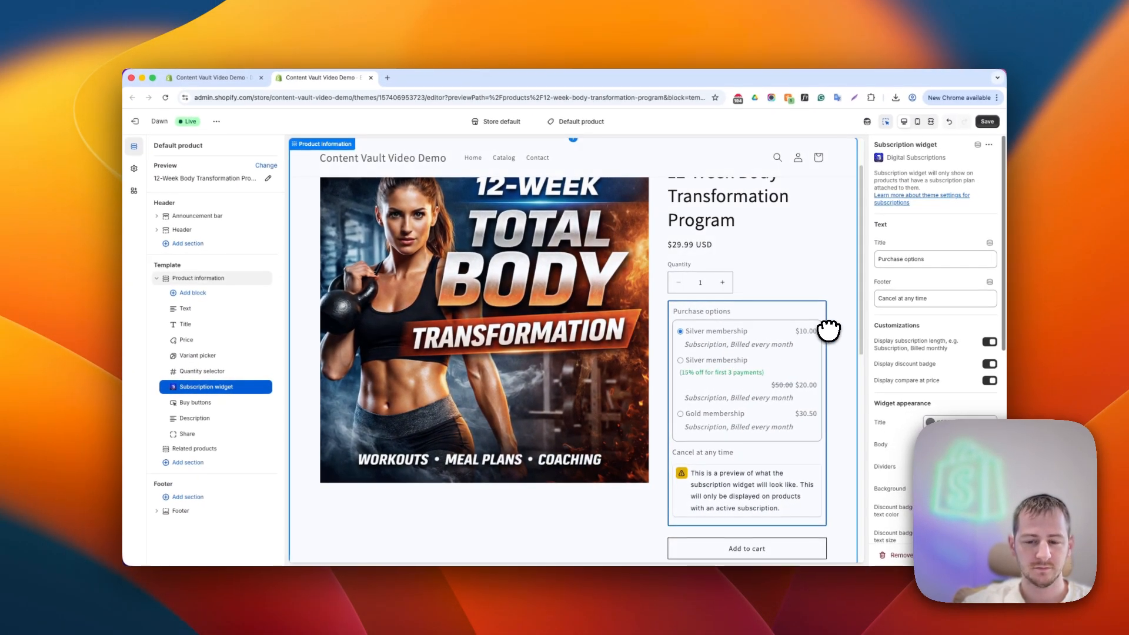
- Save the theme changes and close the theme editor tab
{"action": "scroll", "coordinate": [747, 234], "scroll_direction": "up", "scroll_amount": 1}
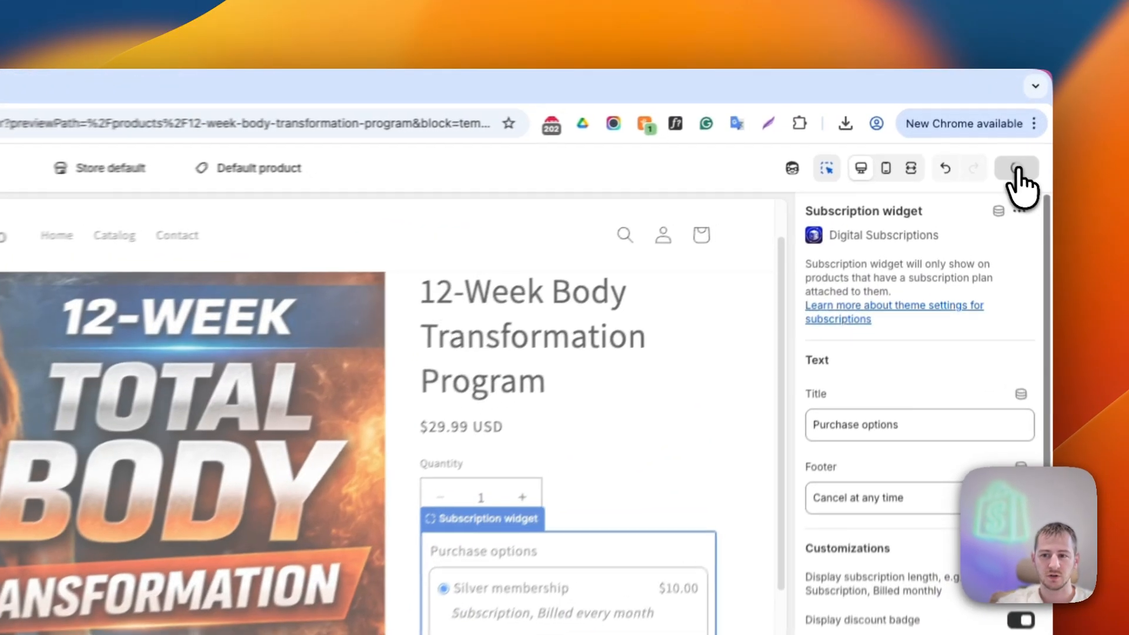
{"action": "left_click", "coordinate": [987, 121]}
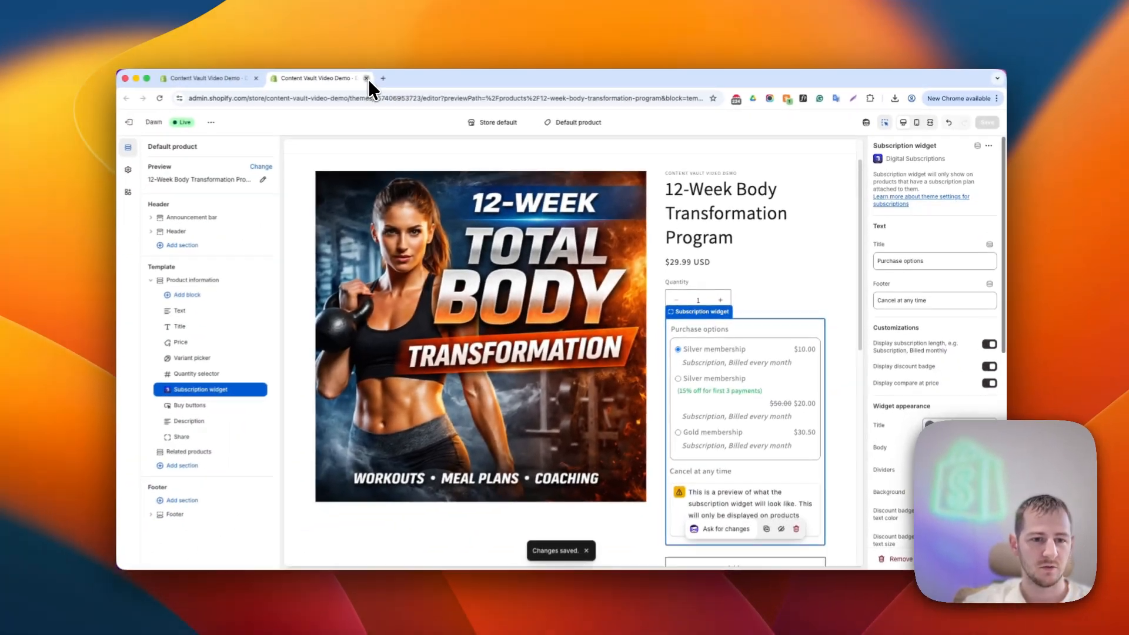
{"action": "left_click", "coordinate": [366, 79]}
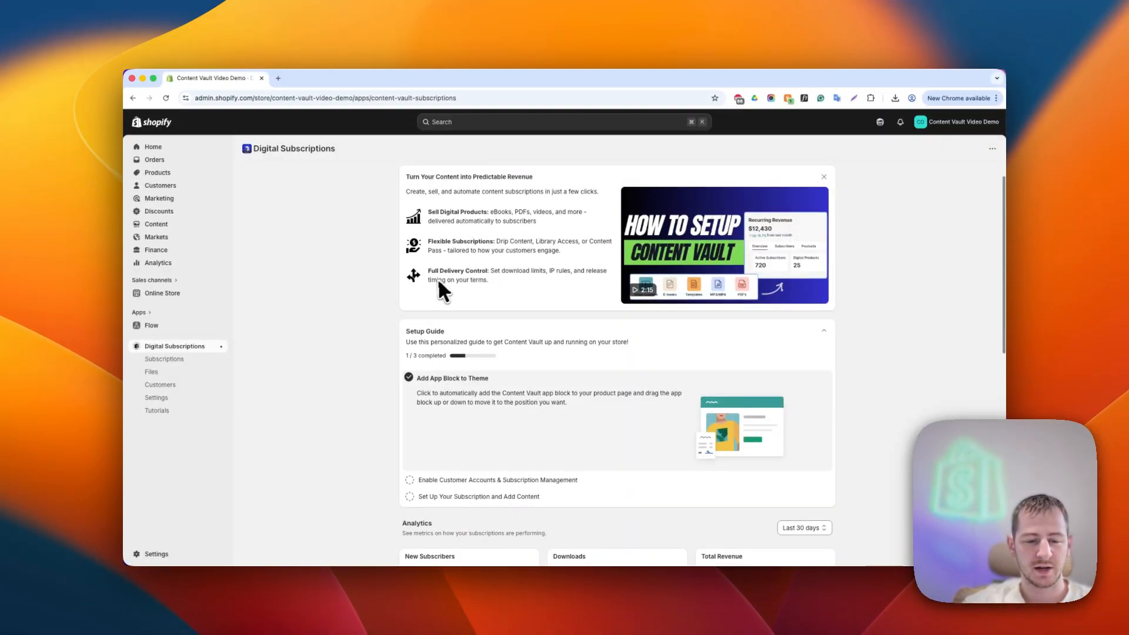
- Open the Enable Customer Accounts & Subscription Management task and launch the customer accounts extension
{"action": "scroll", "coordinate": [424, 296], "scroll_direction": "down", "scroll_amount": 2}
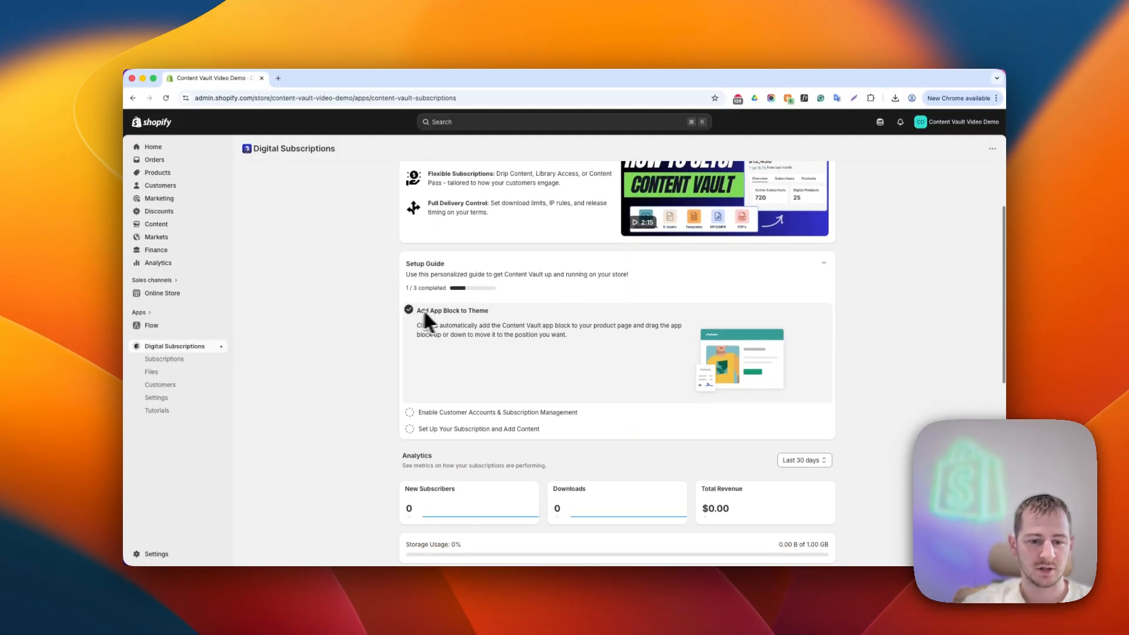
{"action": "left_click", "coordinate": [504, 413]}
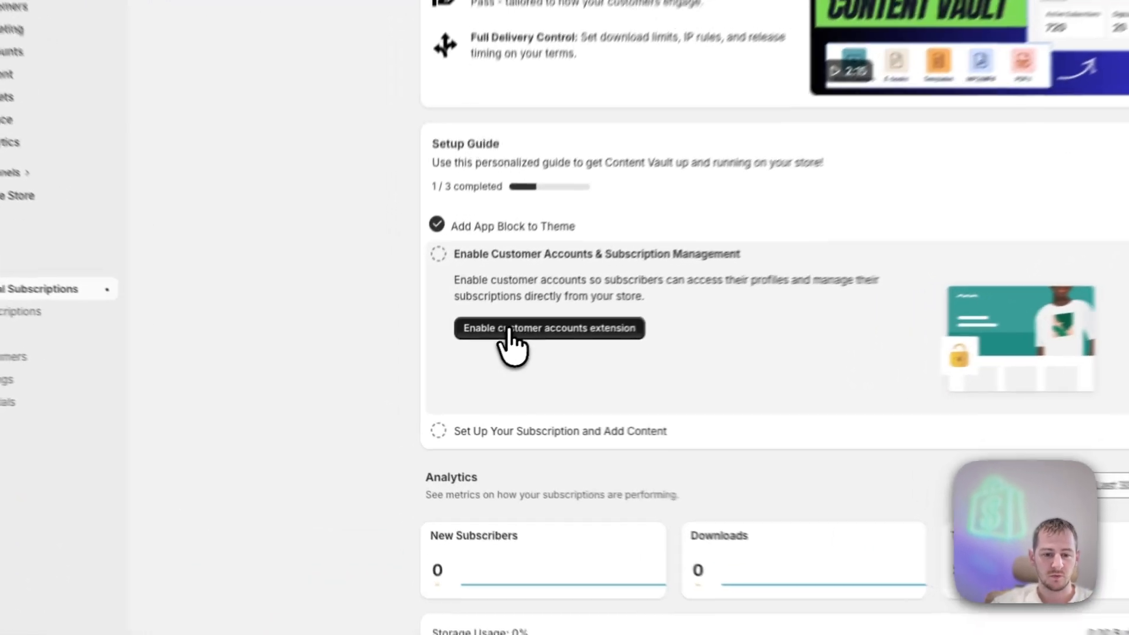
{"action": "left_click", "coordinate": [556, 329]}
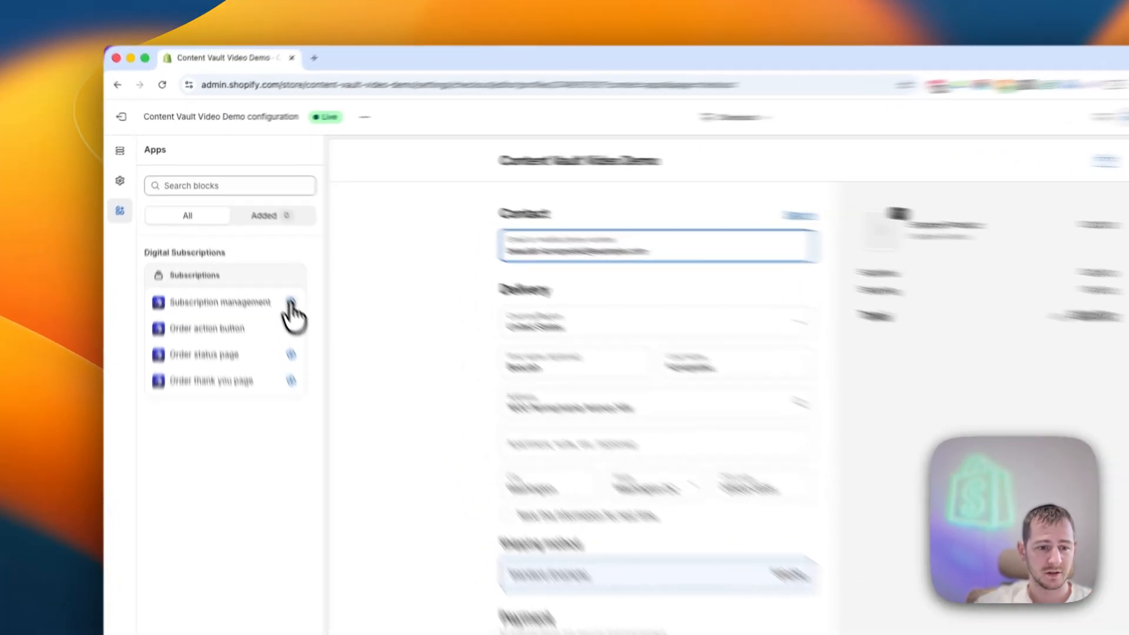
- Add the Subscription management block as a page to customer Accounts
{"action": "left_click", "coordinate": [261, 258]}
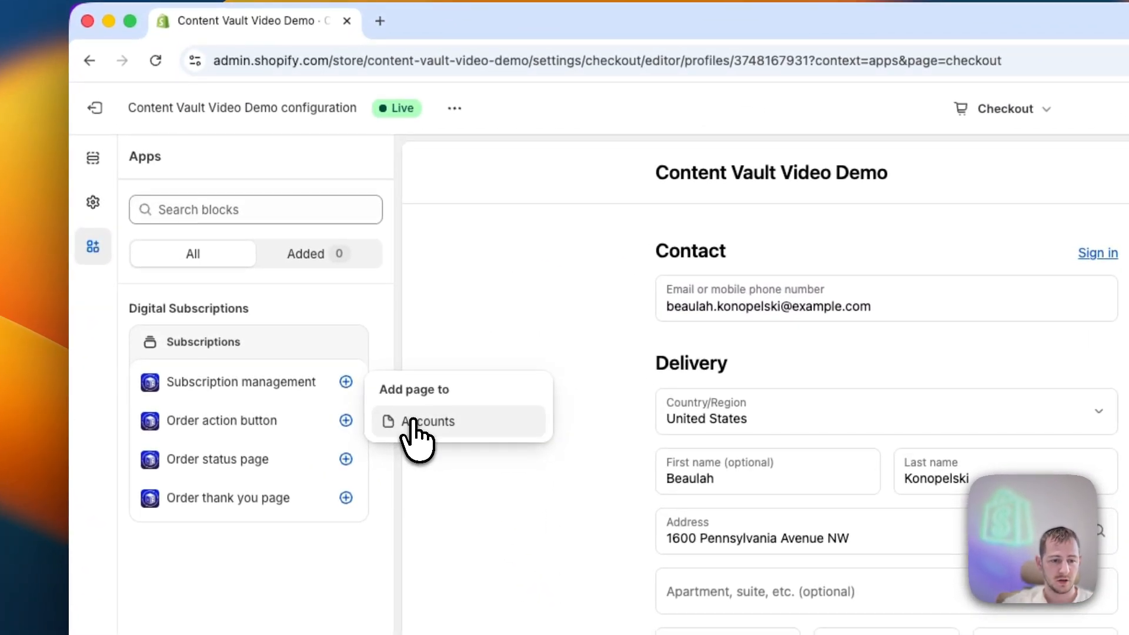
{"action": "left_click", "coordinate": [414, 422]}
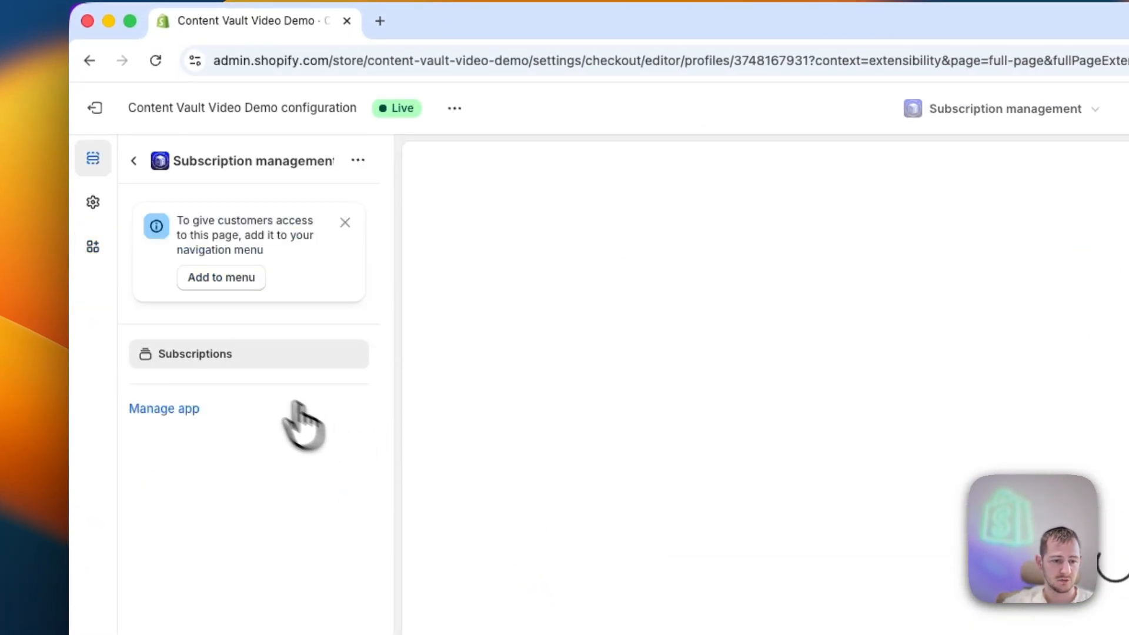
{"action": "left_click", "coordinate": [133, 162]}
{"action": "left_click", "coordinate": [180, 391]}
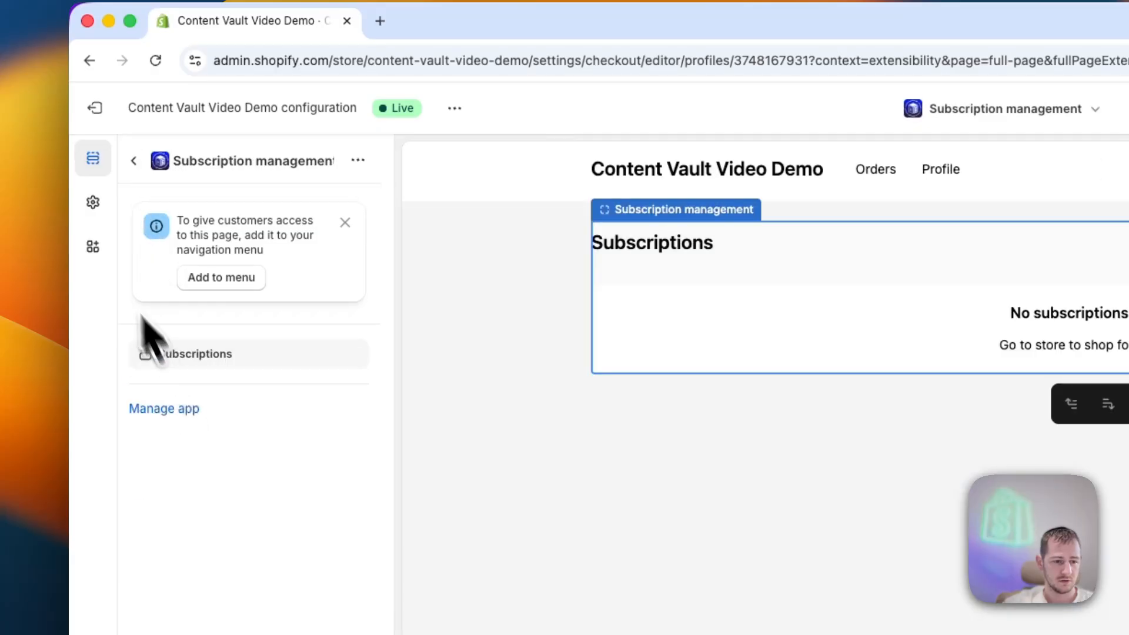
- Add the Order action button block to Orders and Order status
{"action": "left_click", "coordinate": [93, 247]}
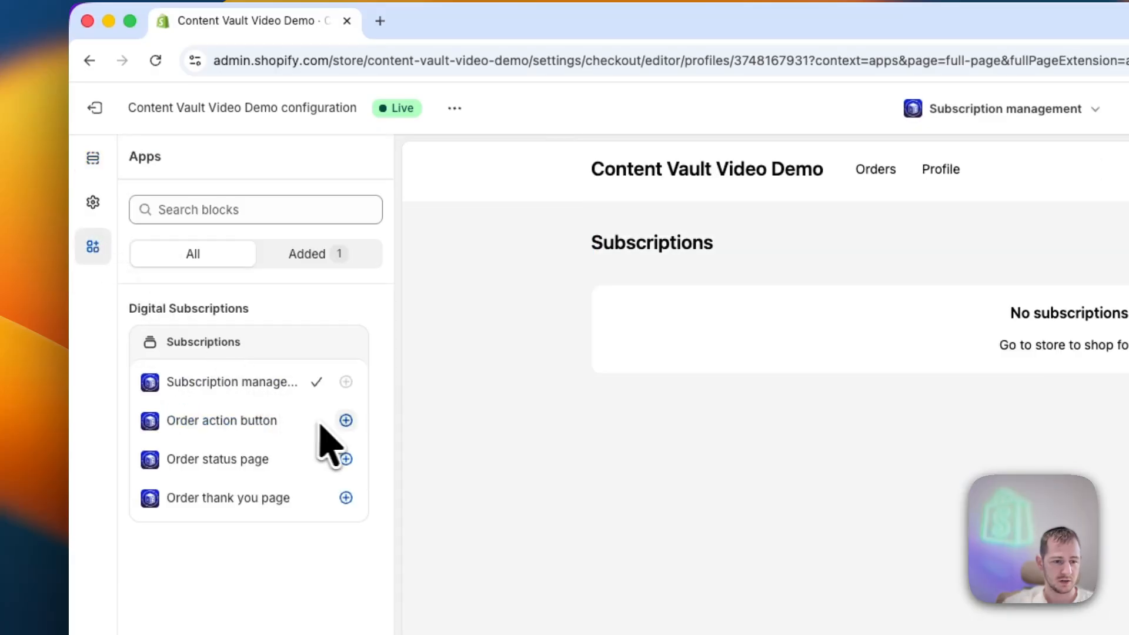
{"action": "left_click", "coordinate": [346, 421]}
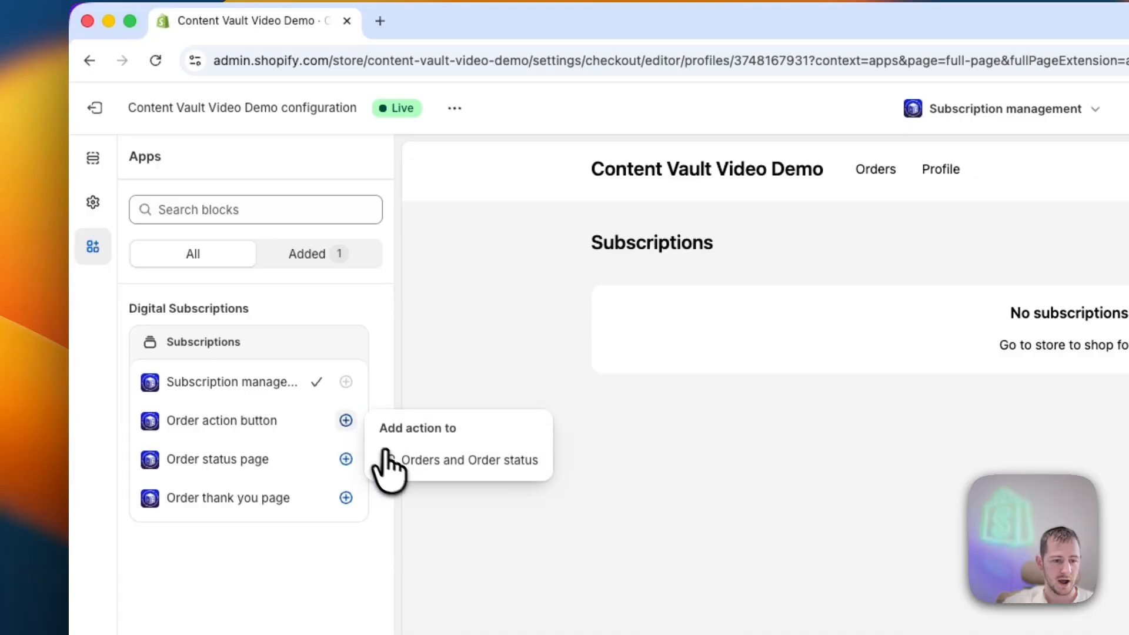
{"action": "left_click", "coordinate": [391, 462]}
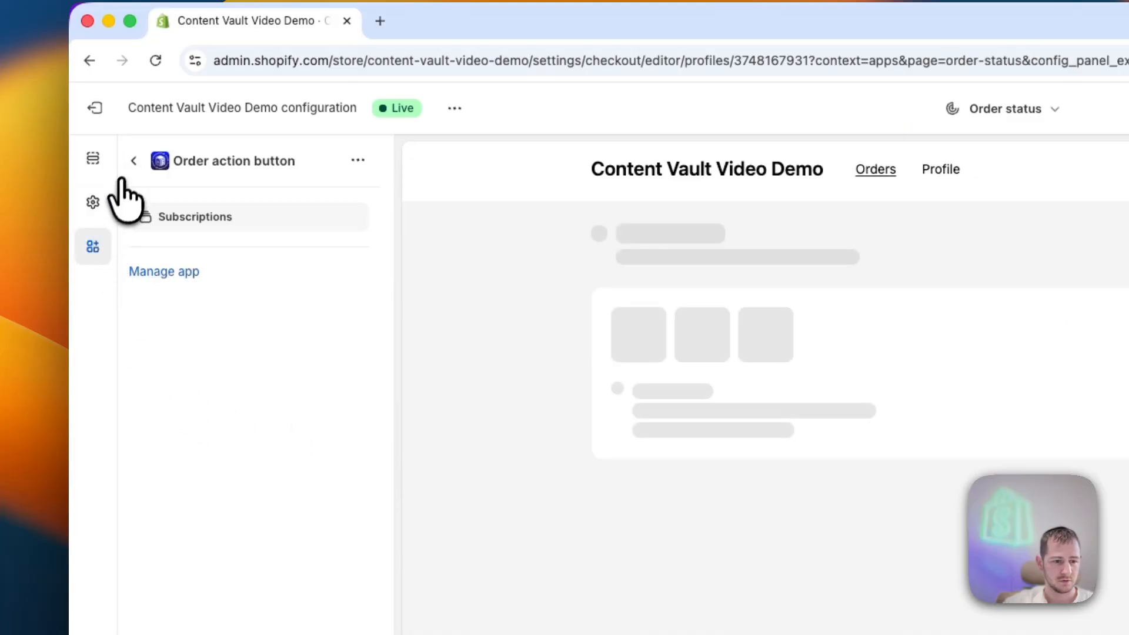
{"action": "left_click", "coordinate": [134, 161]}
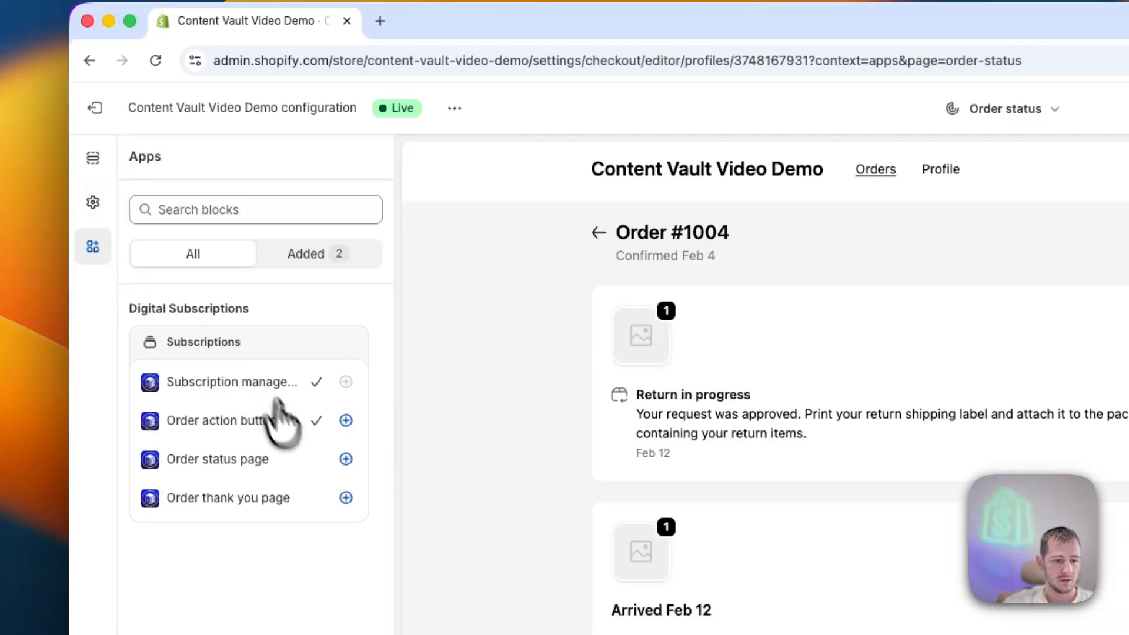
- Add the Order status page block to the Order status page
{"action": "left_click", "coordinate": [346, 459]}
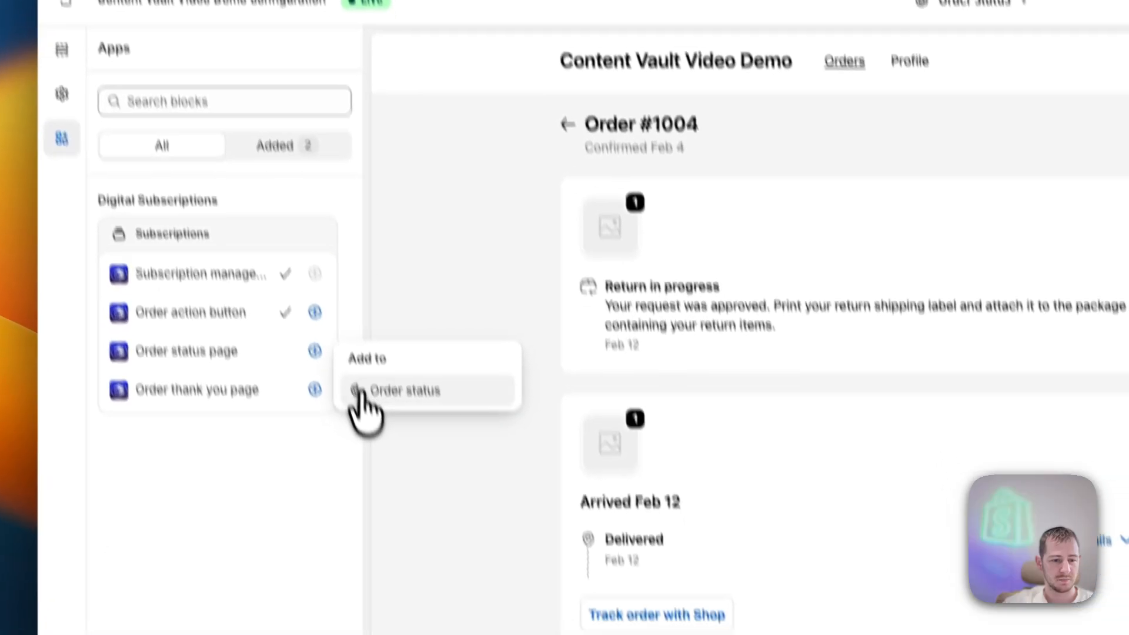
{"action": "left_click", "coordinate": [391, 498]}
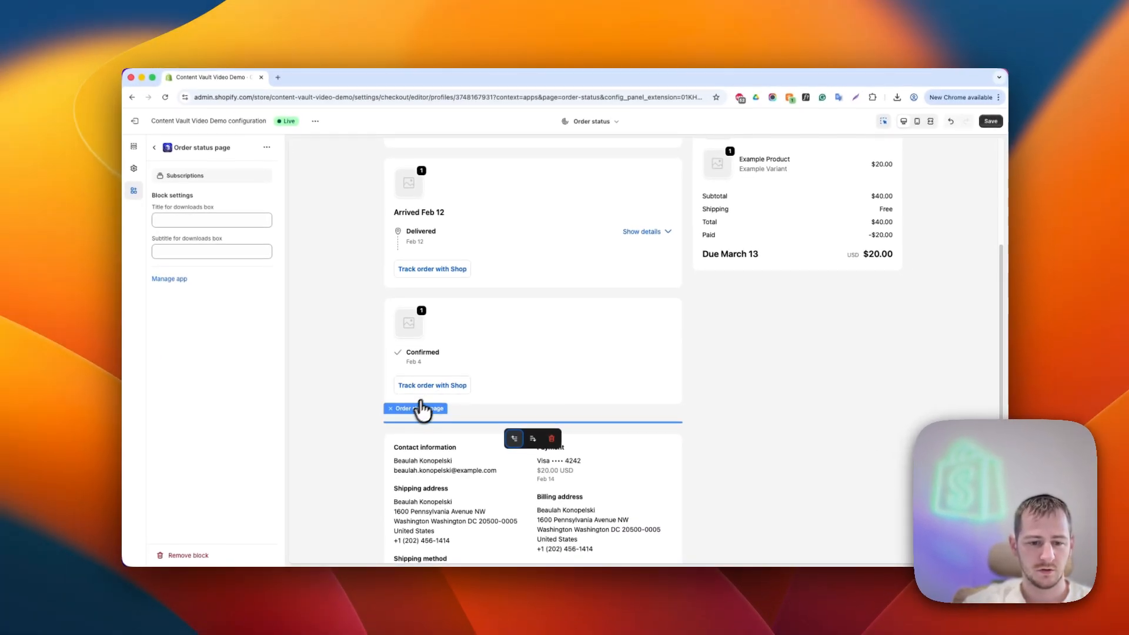
{"action": "scroll", "coordinate": [323, 329], "scroll_direction": "up", "scroll_amount": 3}
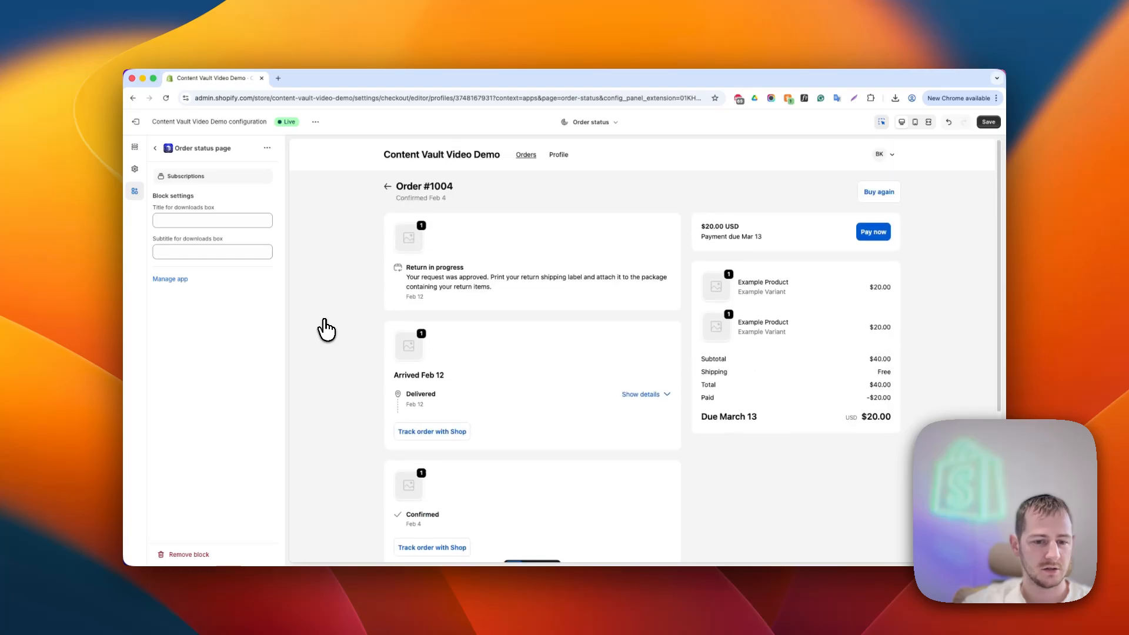
{"action": "left_click", "coordinate": [155, 148]}
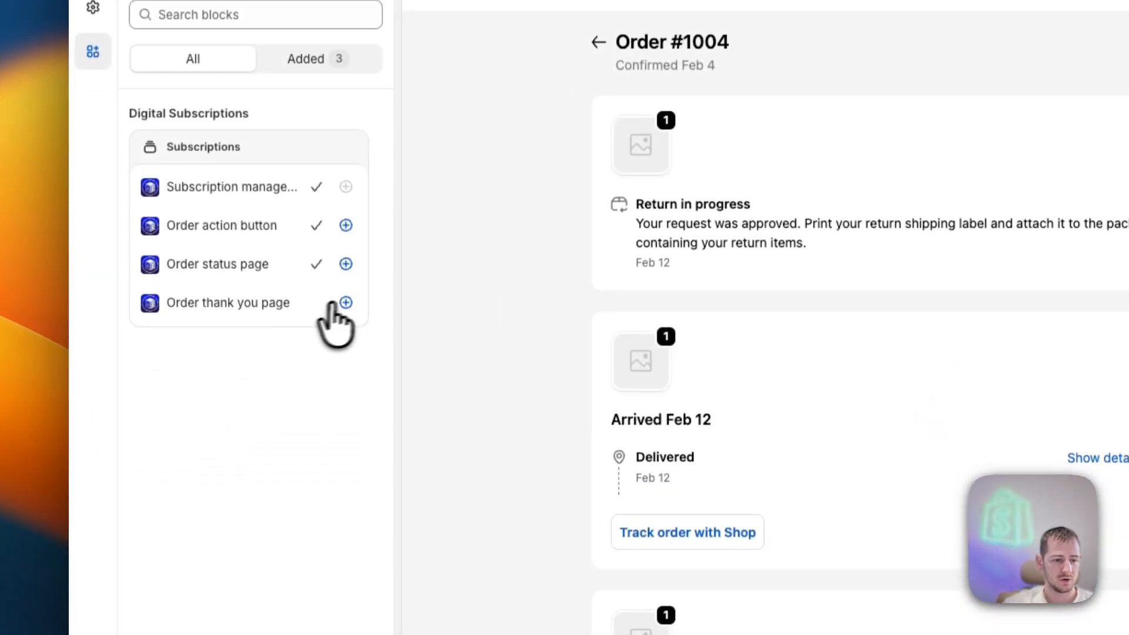
- Add the Order thank you page block to the Thank you page and save the configuration
{"action": "left_click", "coordinate": [345, 372]}
{"action": "left_click", "coordinate": [400, 410]}
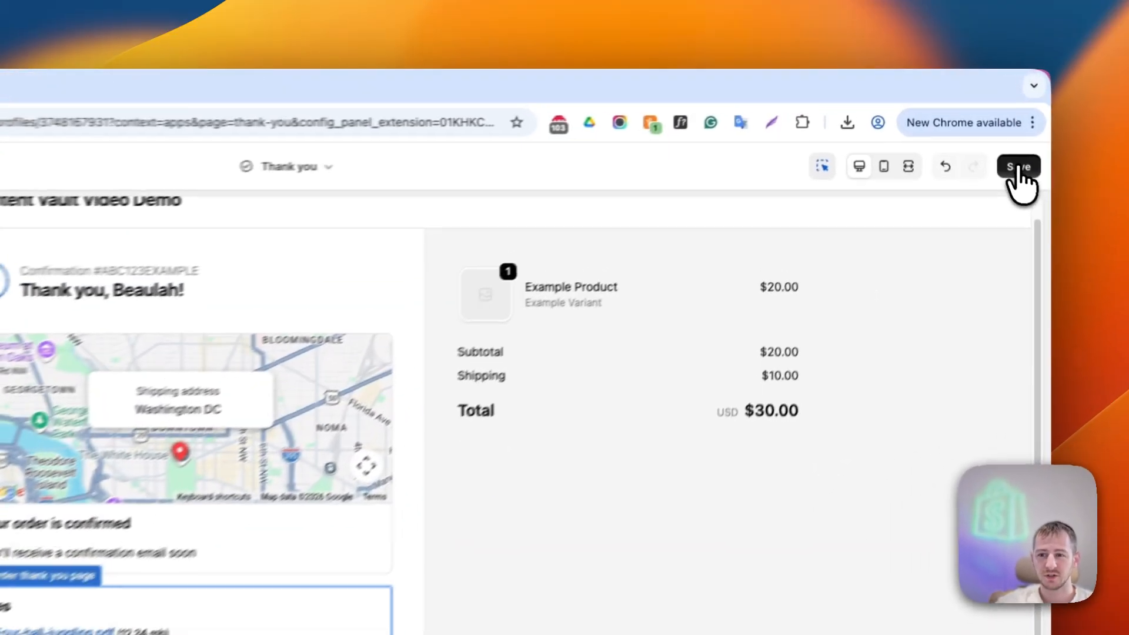
{"action": "left_click", "coordinate": [988, 122]}
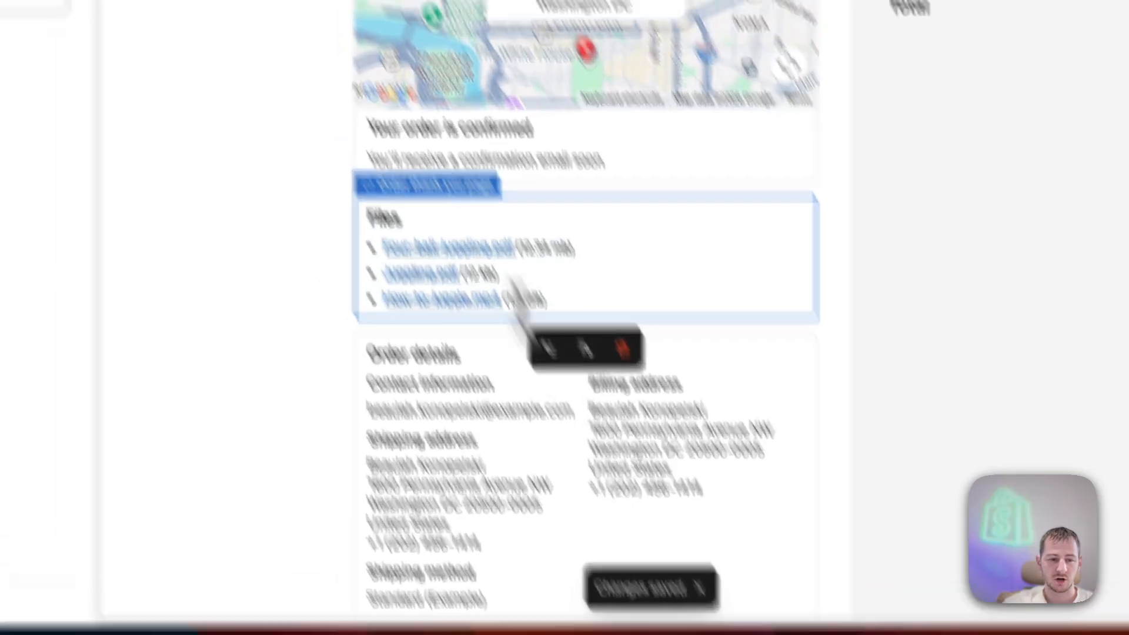
- Exit the editor and return to the Digital Subscriptions app through the admin search's Apps filter
{"action": "left_click", "coordinate": [127, 118]}
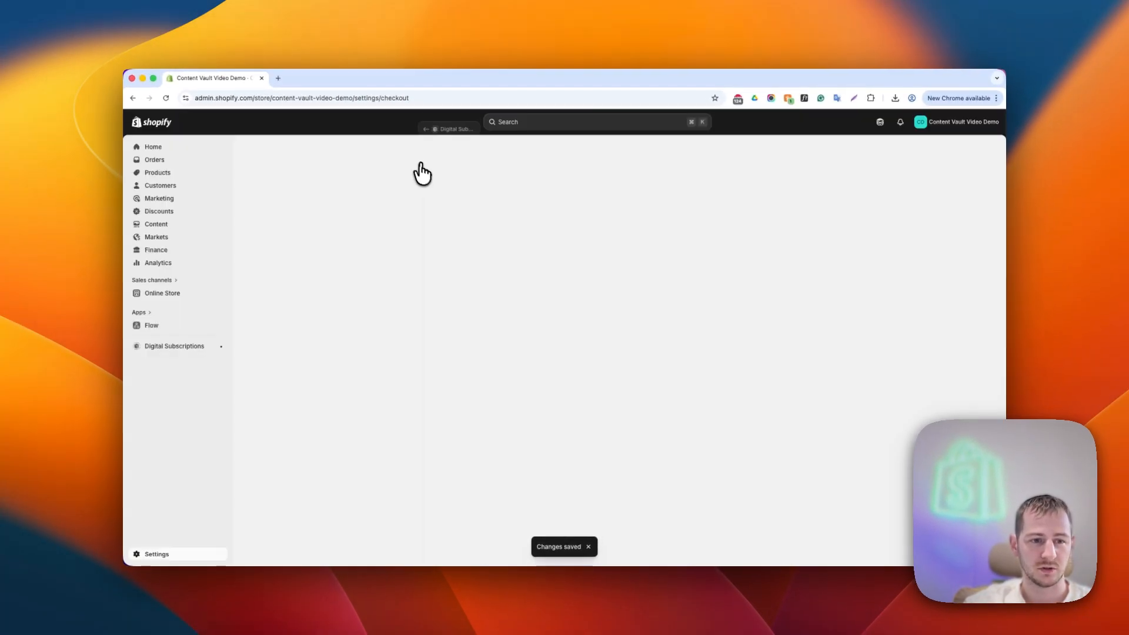
{"action": "left_click", "coordinate": [488, 125]}
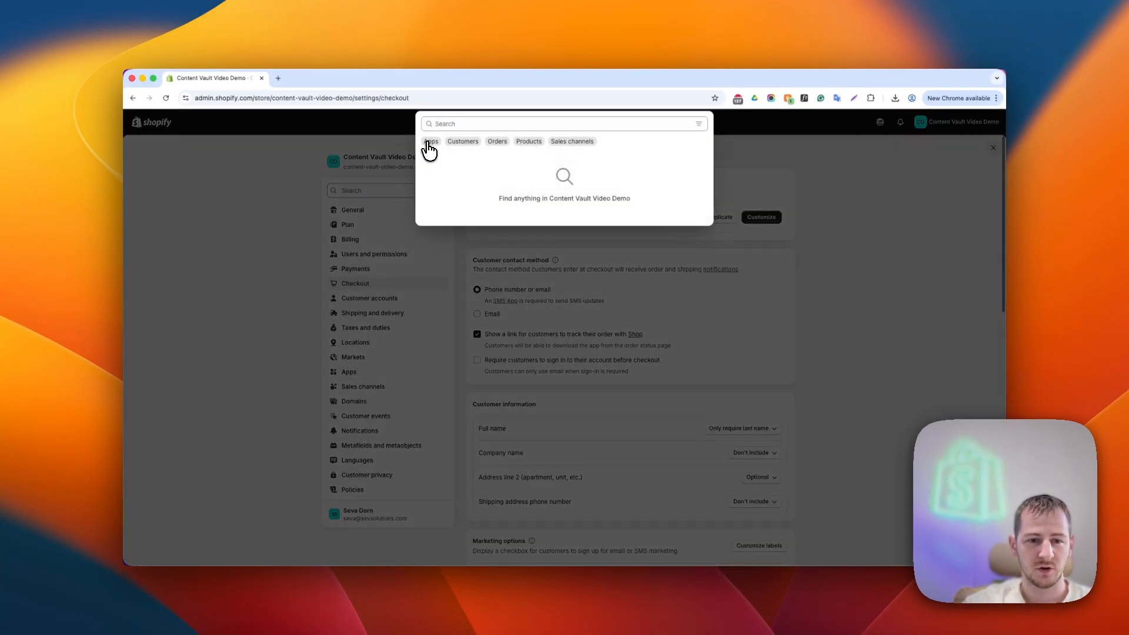
{"action": "left_click", "coordinate": [430, 142]}
{"action": "left_click", "coordinate": [471, 157]}
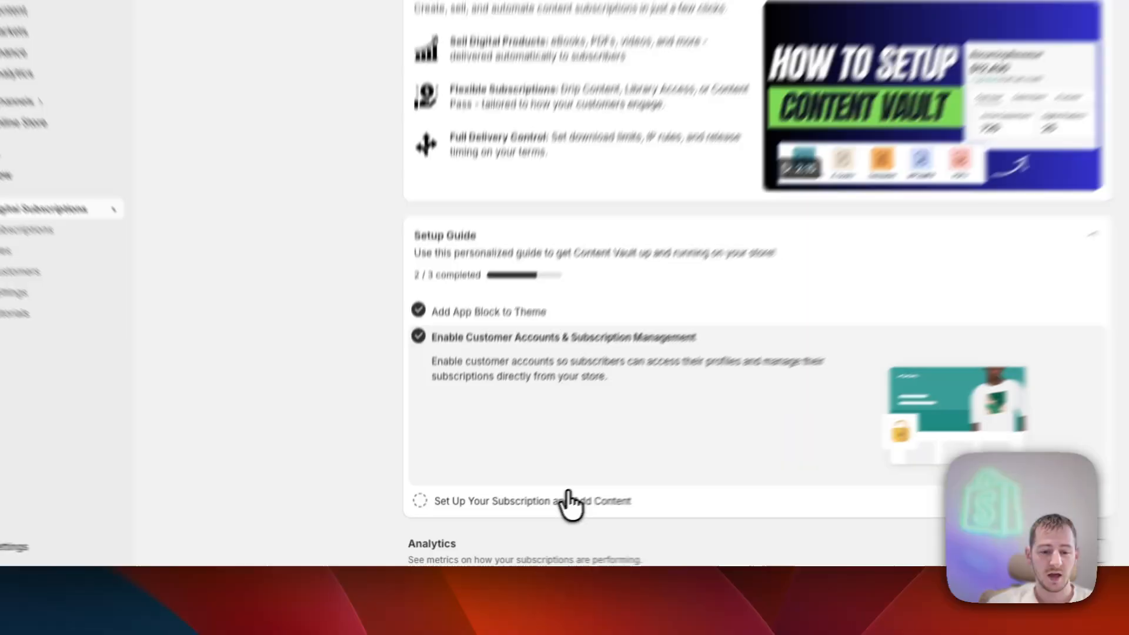
- Open the setup guide's subscription task and start creating a new Content Drip subscription
{"action": "left_click", "coordinate": [501, 527]}
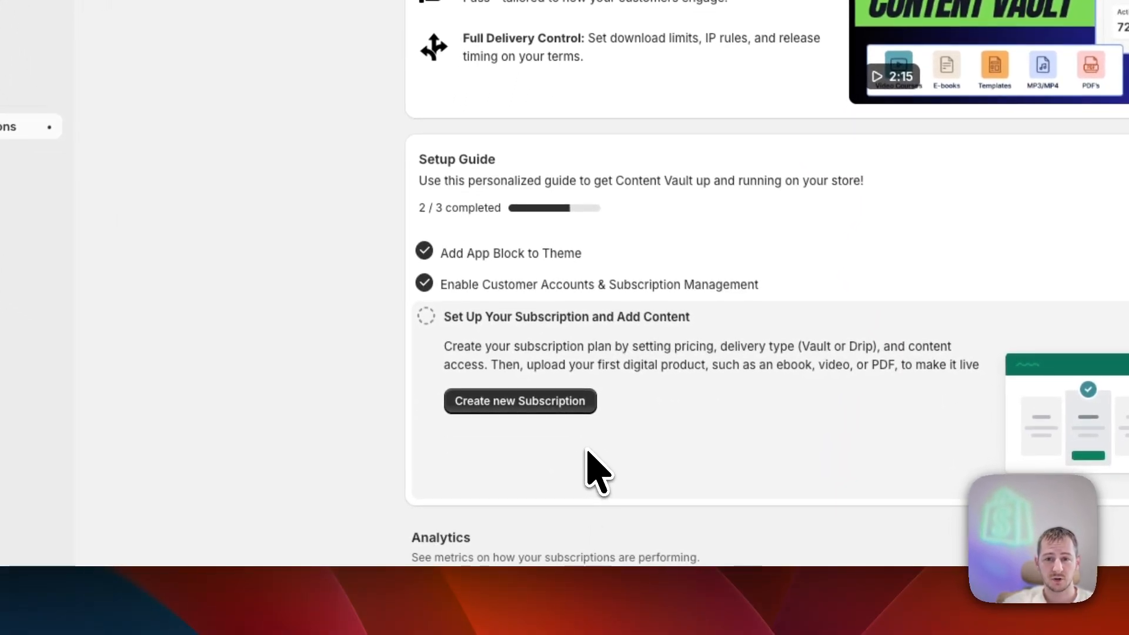
{"action": "left_click", "coordinate": [485, 403]}
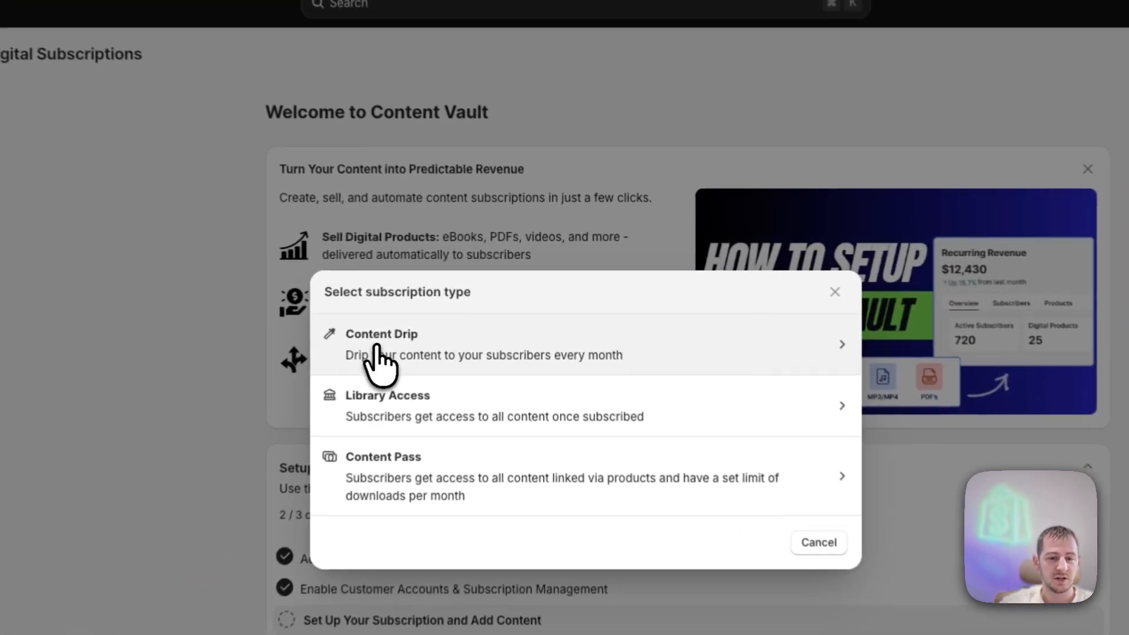
{"action": "left_click", "coordinate": [377, 356]}
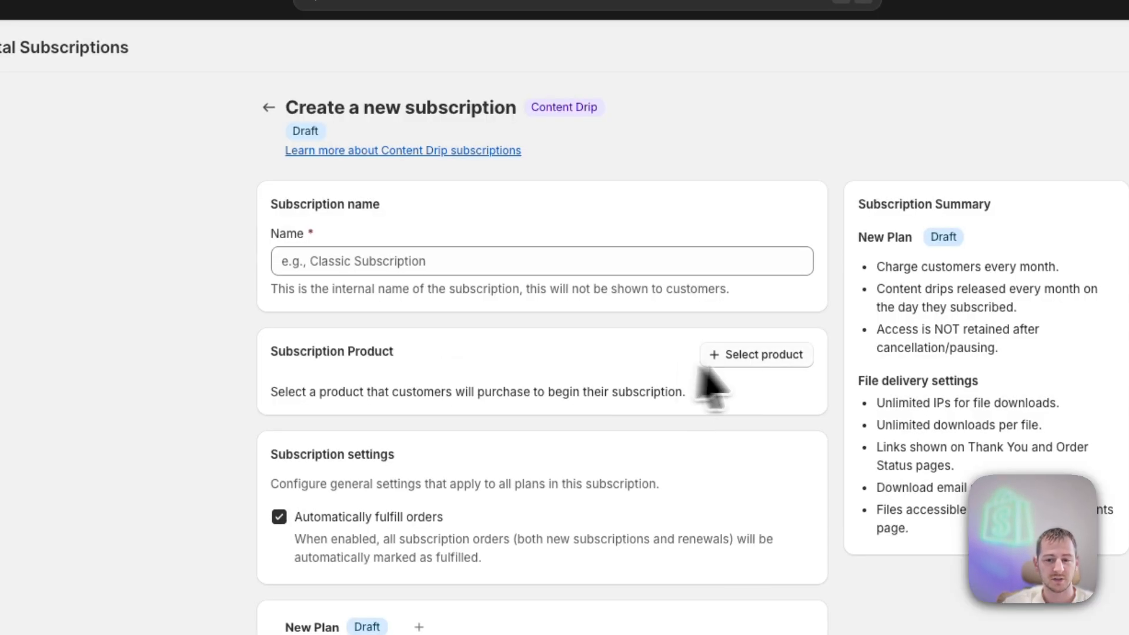
- Name the subscription "12 Week Fitness Program"
{"action": "left_click", "coordinate": [401, 261]}
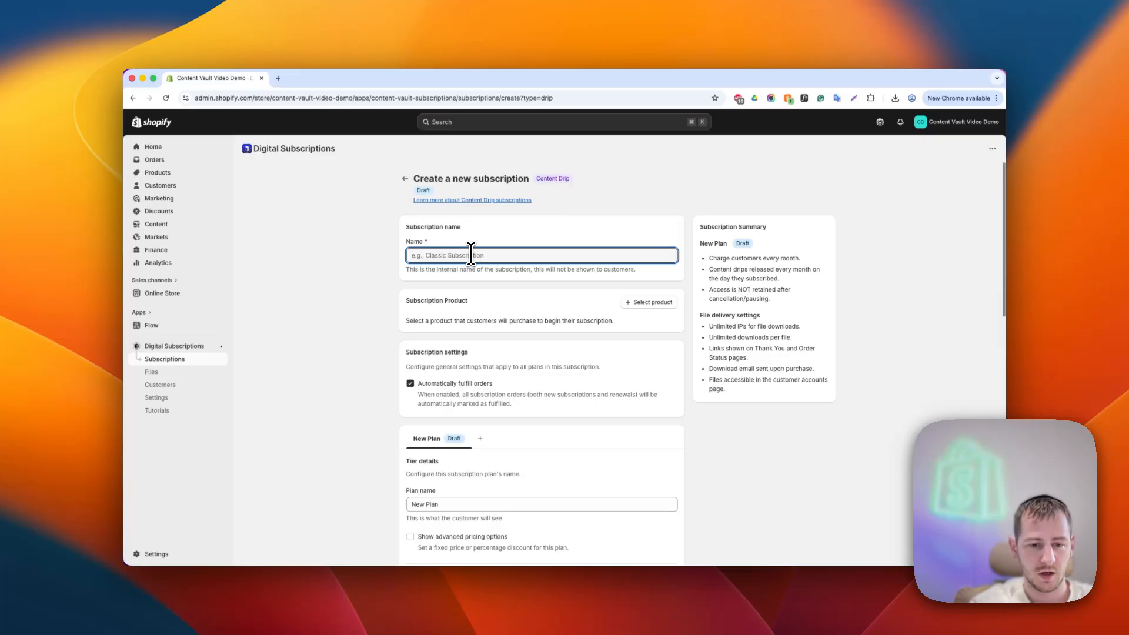
{"action": "type", "text": "12 Week Fitness P"}
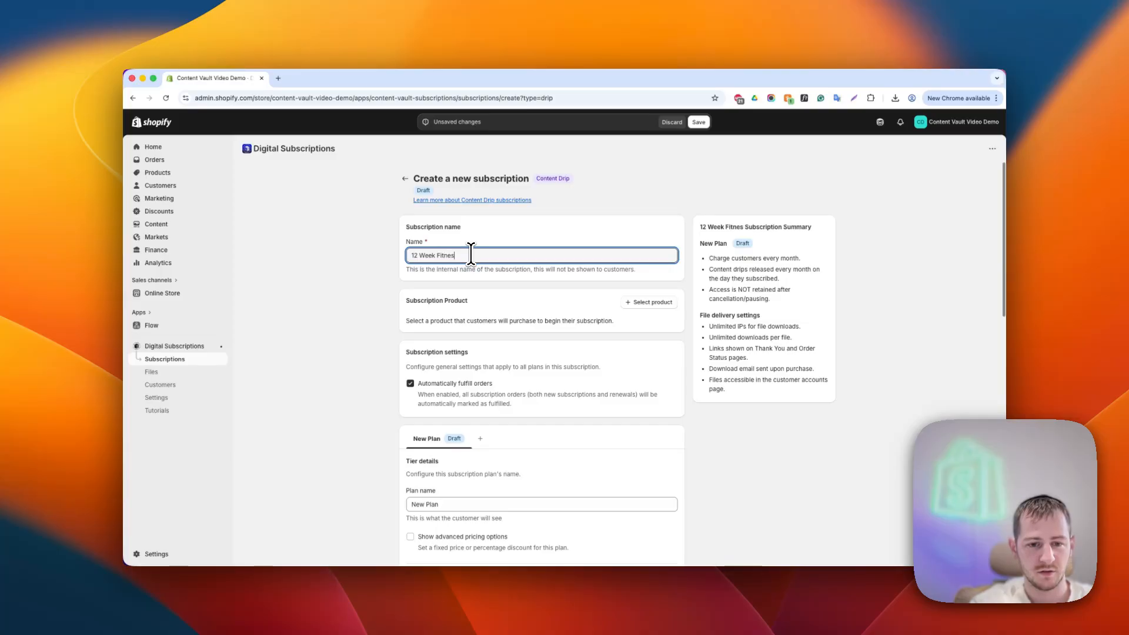
{"action": "type", "text": "rogram"}
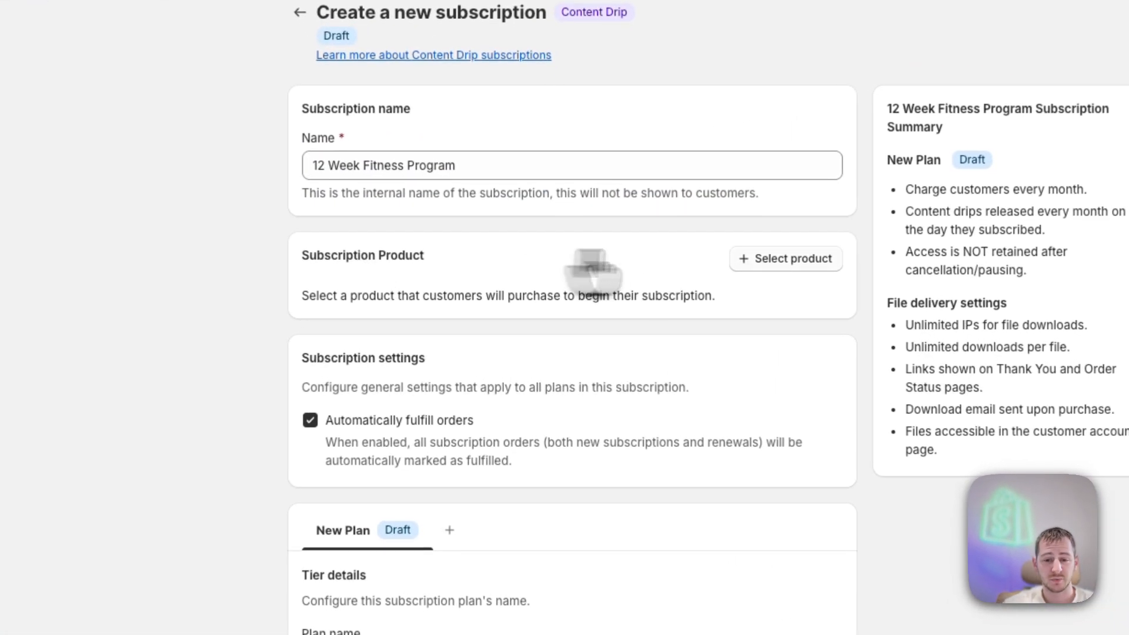
- Select 12-Week Body Transformation Program as the subscription product
{"action": "left_click", "coordinate": [687, 291]}
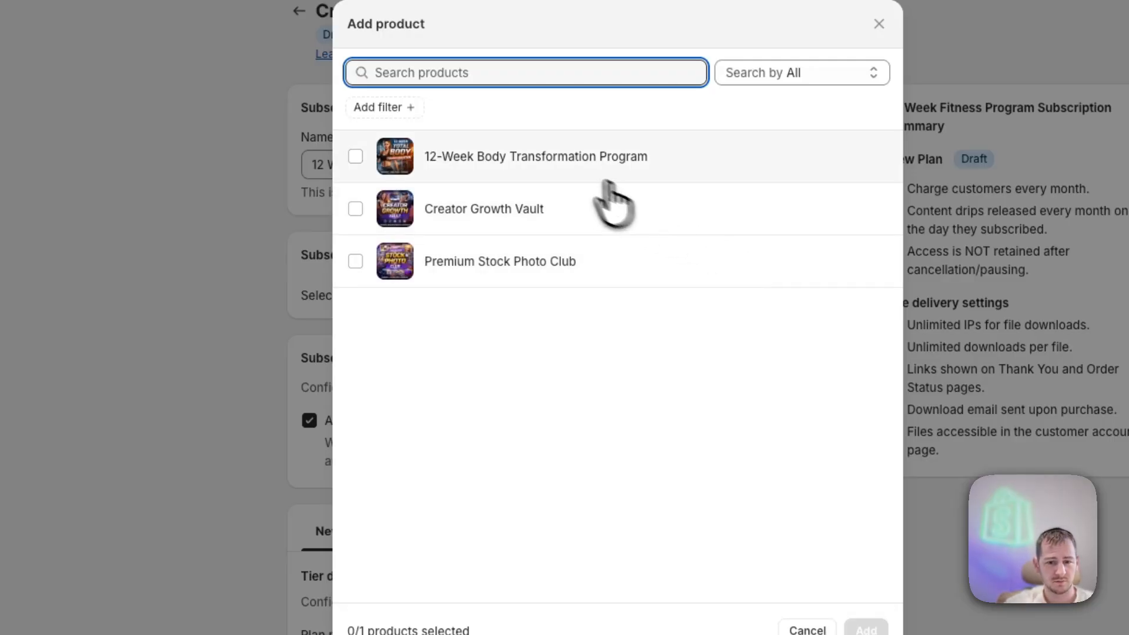
{"action": "left_click", "coordinate": [559, 159]}
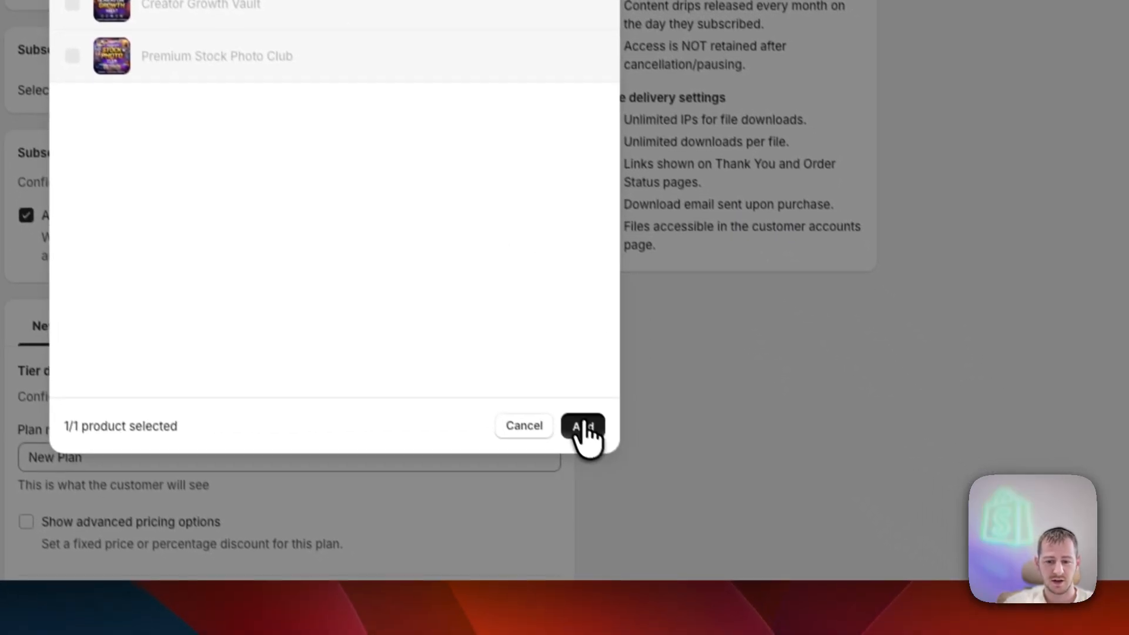
{"action": "left_click", "coordinate": [690, 550]}
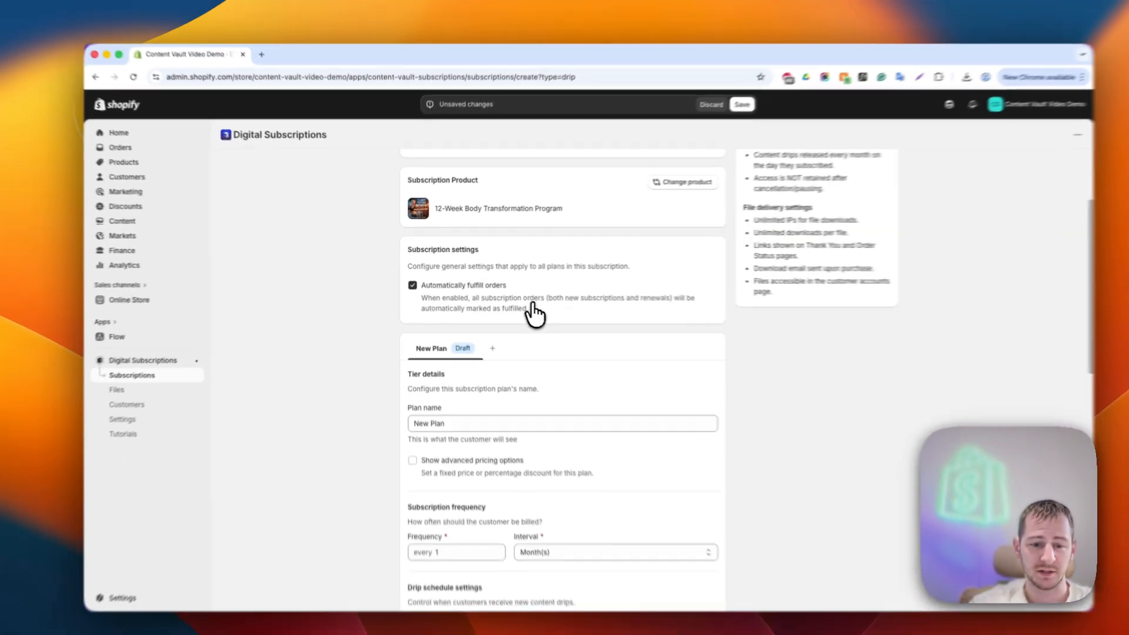
- Review the plan's frequency, drip schedule and file delivery settings further down the form
{"action": "scroll", "coordinate": [536, 327], "scroll_direction": "down", "scroll_amount": 3}
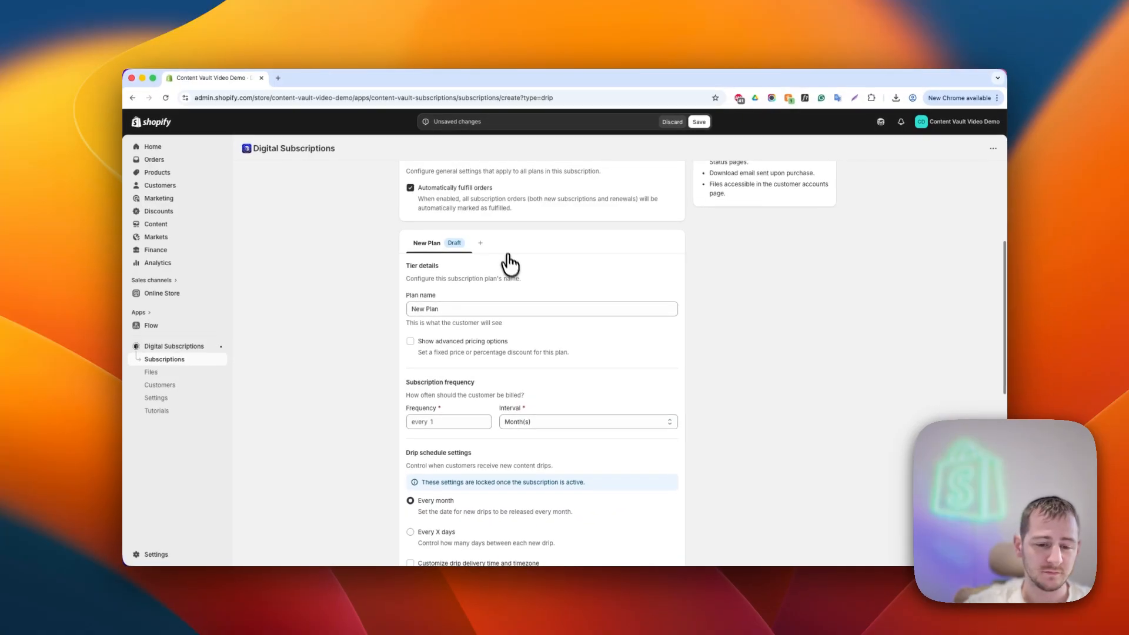
{"action": "scroll", "coordinate": [515, 288], "scroll_direction": "down", "scroll_amount": 1}
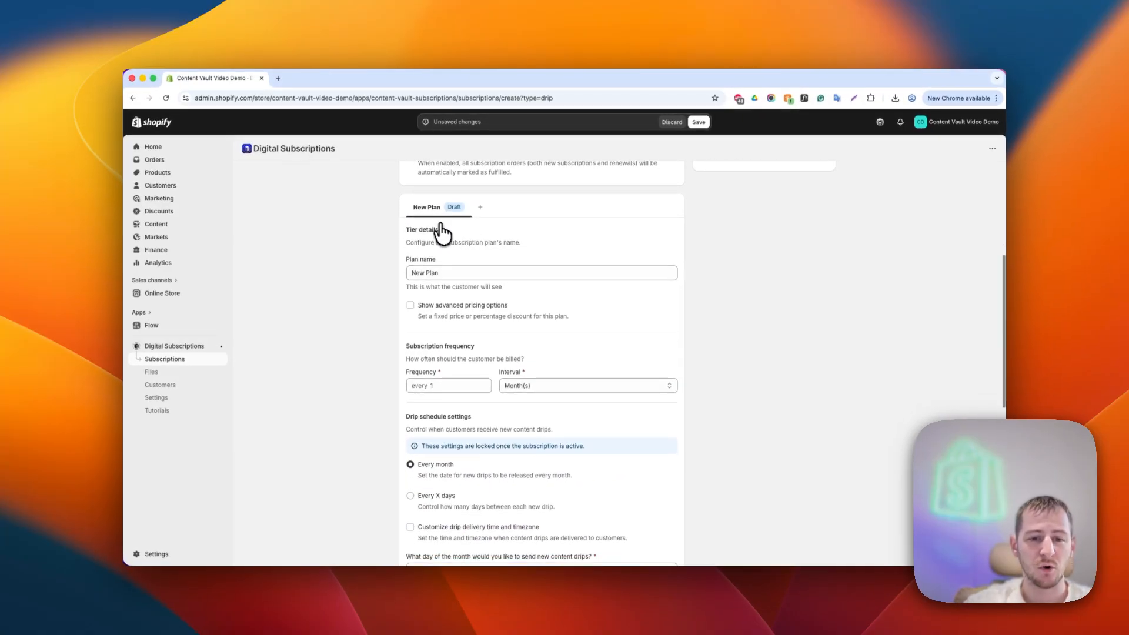
{"action": "scroll", "coordinate": [612, 411], "scroll_direction": "down", "scroll_amount": 3}
{"action": "scroll", "coordinate": [616, 429], "scroll_direction": "down", "scroll_amount": 8}
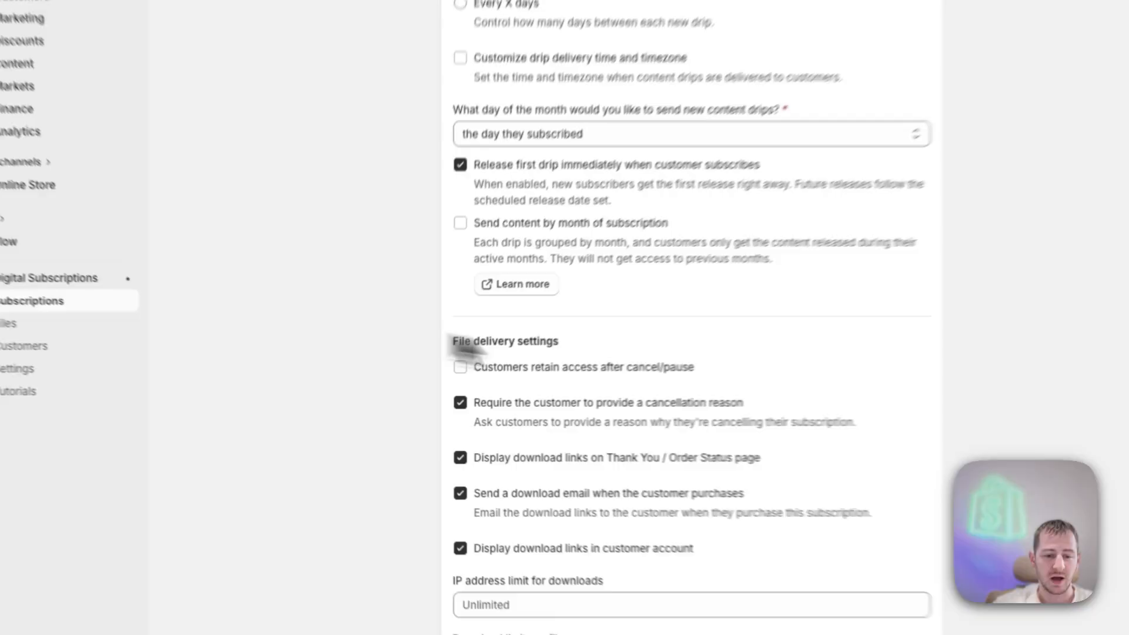
{"action": "scroll", "coordinate": [614, 342], "scroll_direction": "down", "scroll_amount": 5}
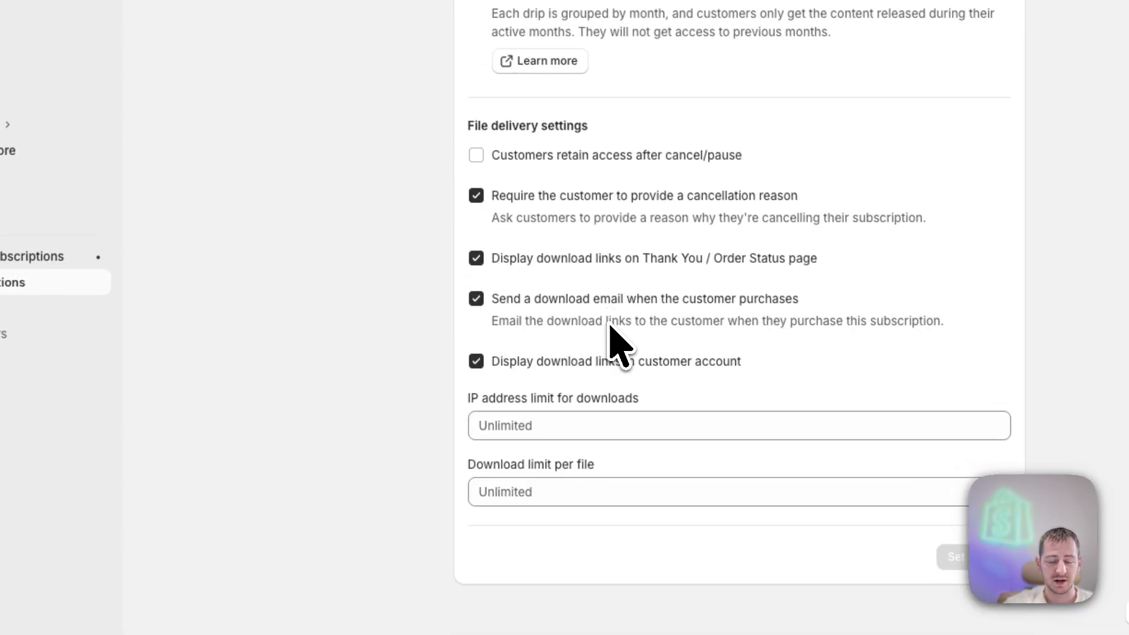
{"action": "scroll", "coordinate": [610, 326], "scroll_direction": "up", "scroll_amount": 15}
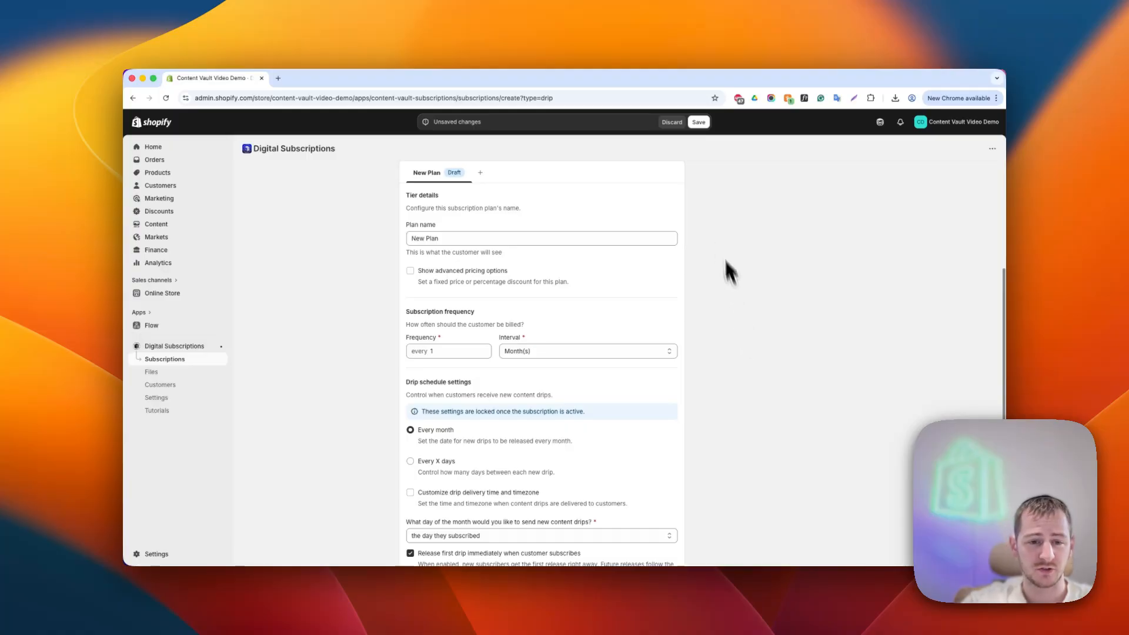
{"action": "scroll", "coordinate": [439, 212], "scroll_direction": "up", "scroll_amount": 1}
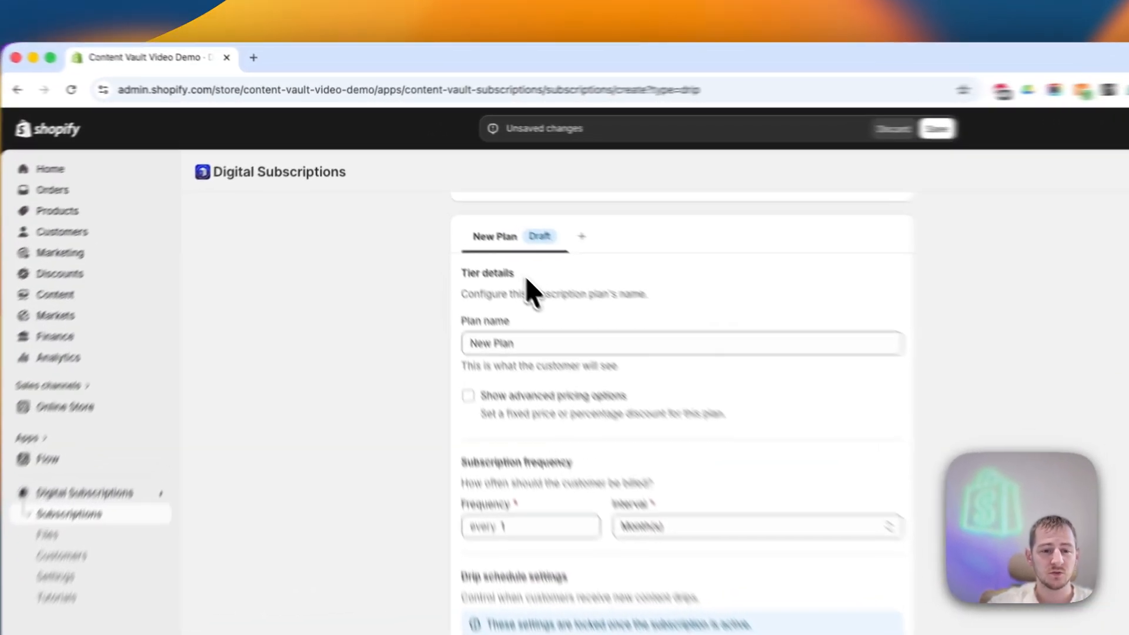
- Add a second plan tier named "Yearly"
{"action": "left_click_drag", "start_coordinate": [439, 212], "coordinate": [410, 212]}
{"action": "left_click", "coordinate": [504, 314]}
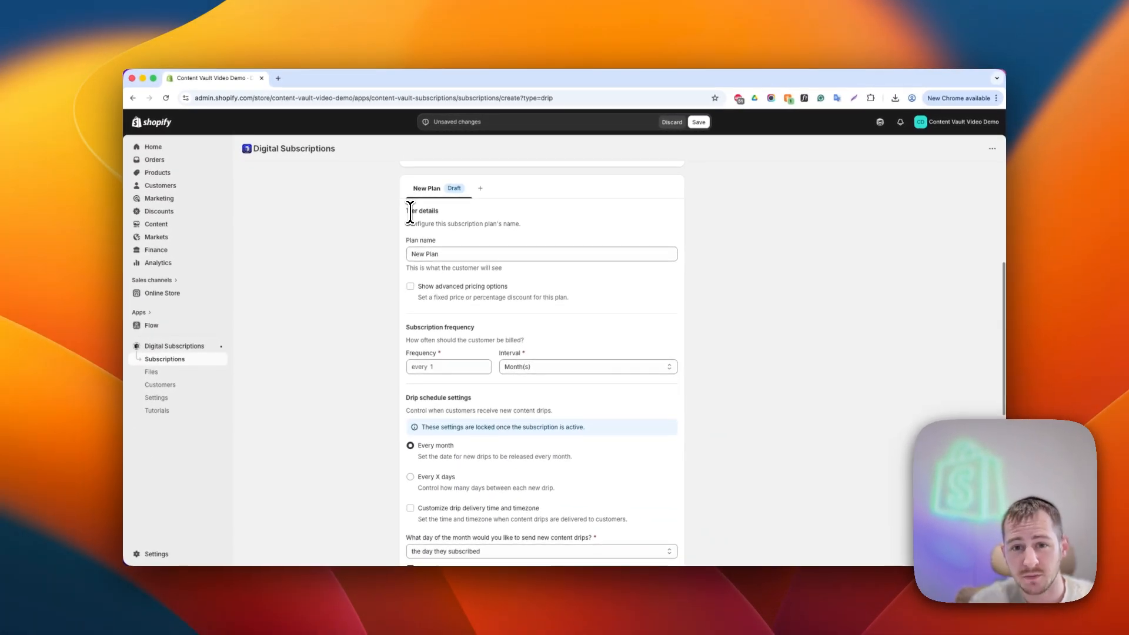
{"action": "left_click", "coordinate": [446, 254]}
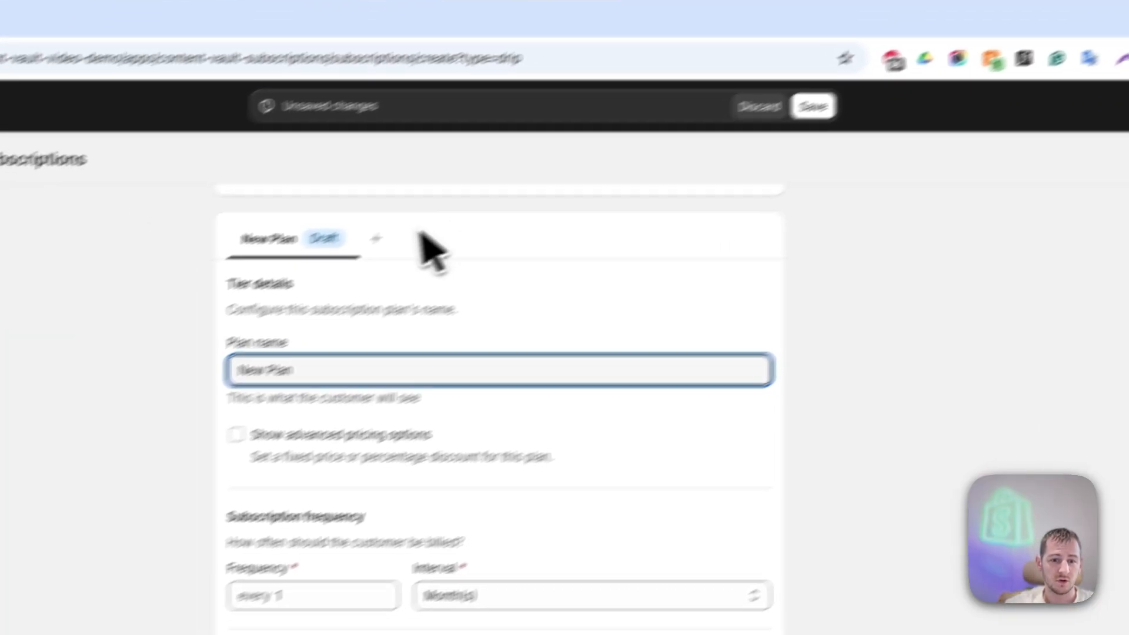
{"action": "left_click", "coordinate": [419, 307]}
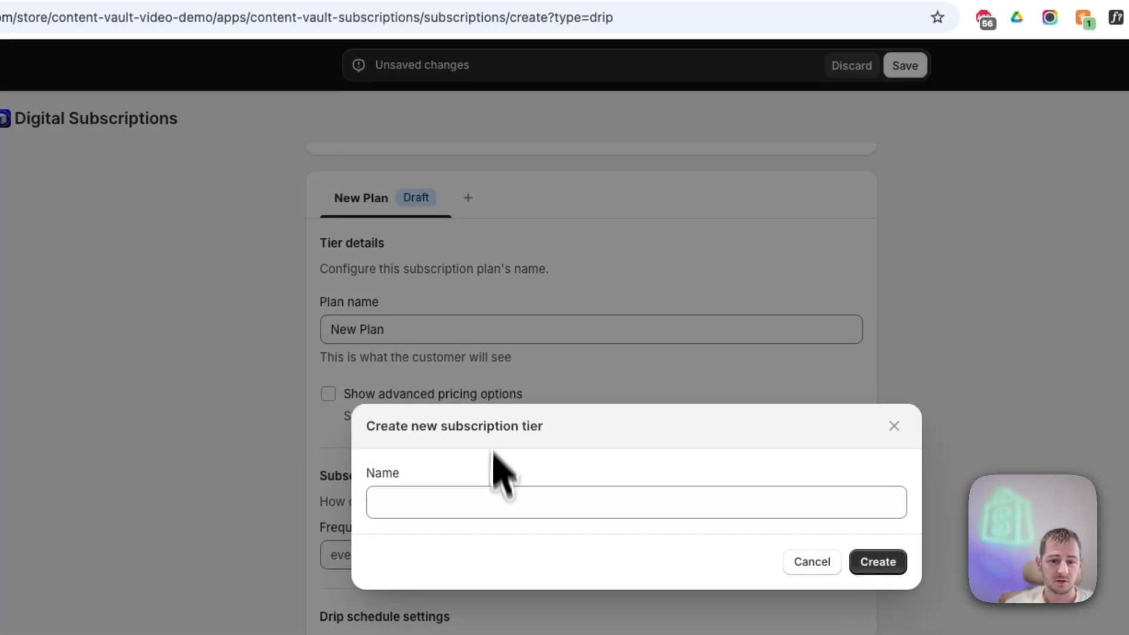
{"action": "left_click", "coordinate": [495, 501]}
{"action": "type", "text": "Yearly"}
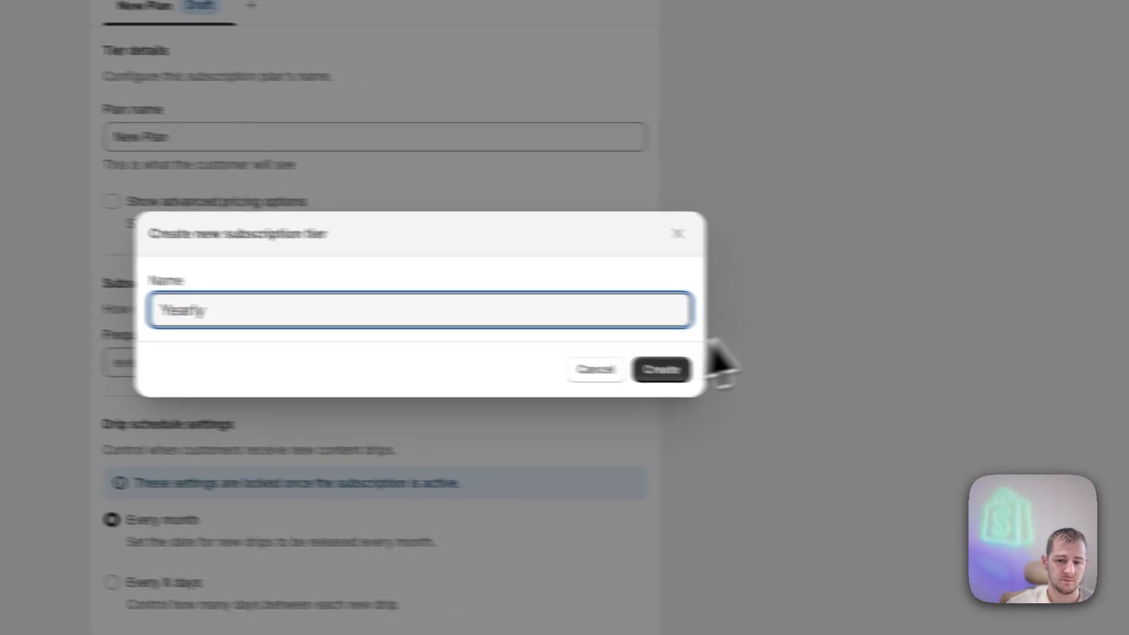
{"action": "left_click", "coordinate": [810, 384]}
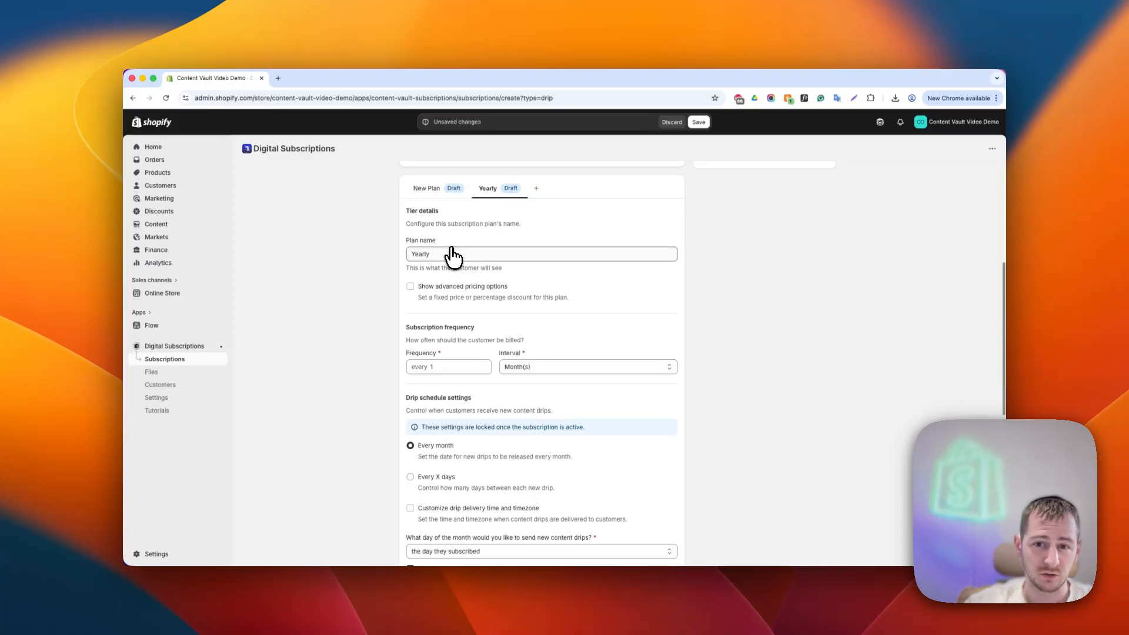
- Delete the Yearly plan tier
{"action": "scroll", "coordinate": [426, 460], "scroll_direction": "down", "scroll_amount": 1}
{"action": "scroll", "coordinate": [434, 449], "scroll_direction": "down", "scroll_amount": 3}
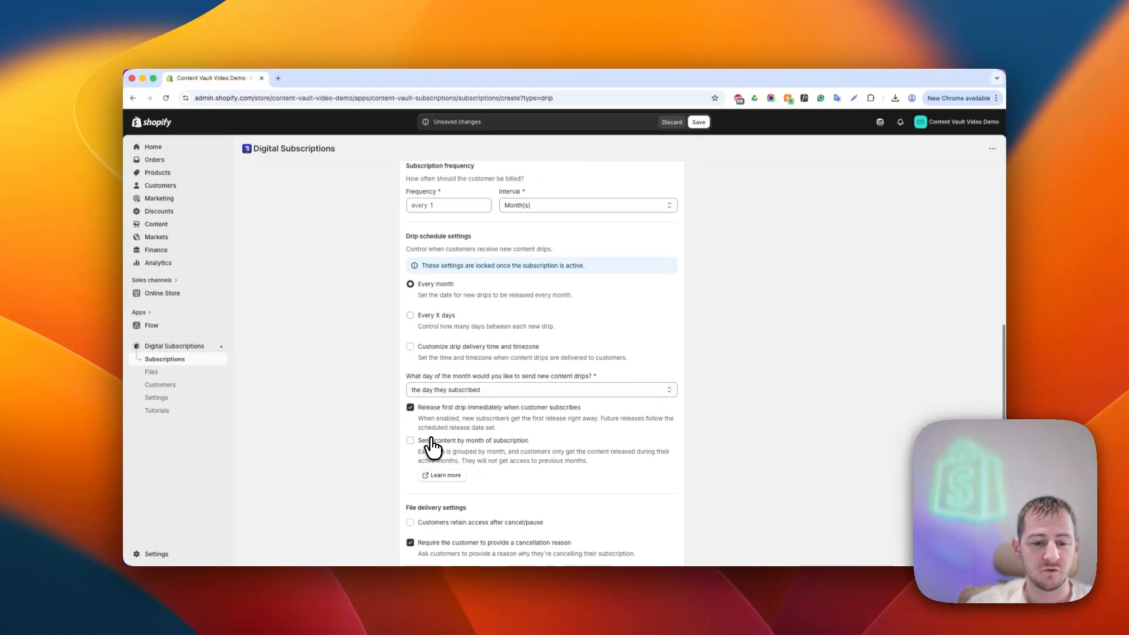
{"action": "scroll", "coordinate": [434, 441], "scroll_direction": "up", "scroll_amount": 7}
{"action": "scroll", "coordinate": [464, 421], "scroll_direction": "down", "scroll_amount": 3}
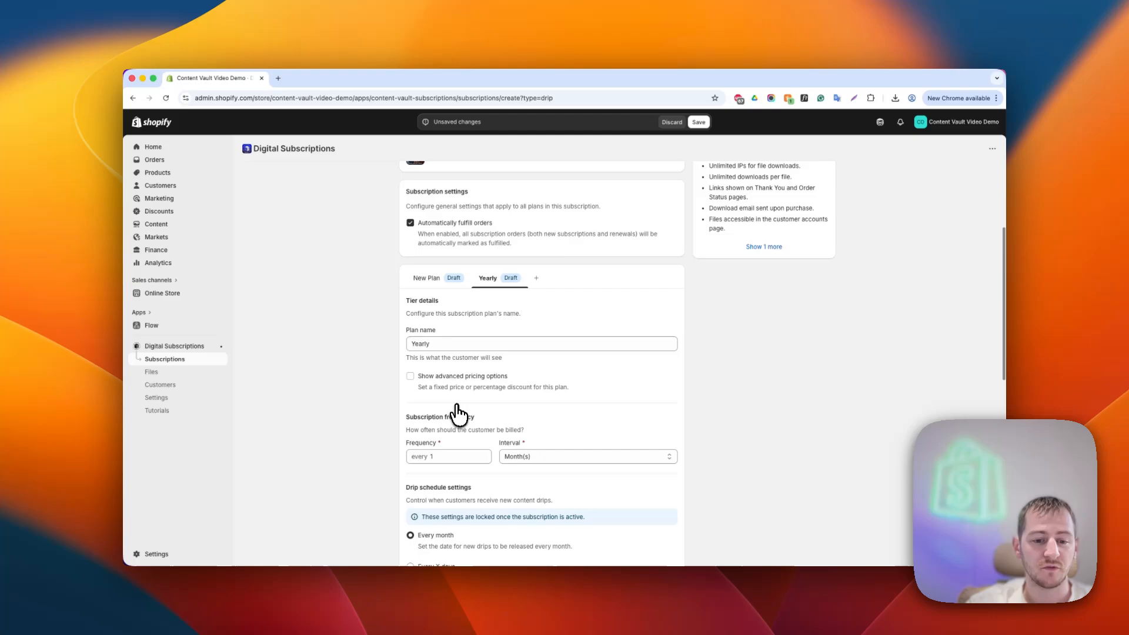
{"action": "left_click", "coordinate": [433, 283]}
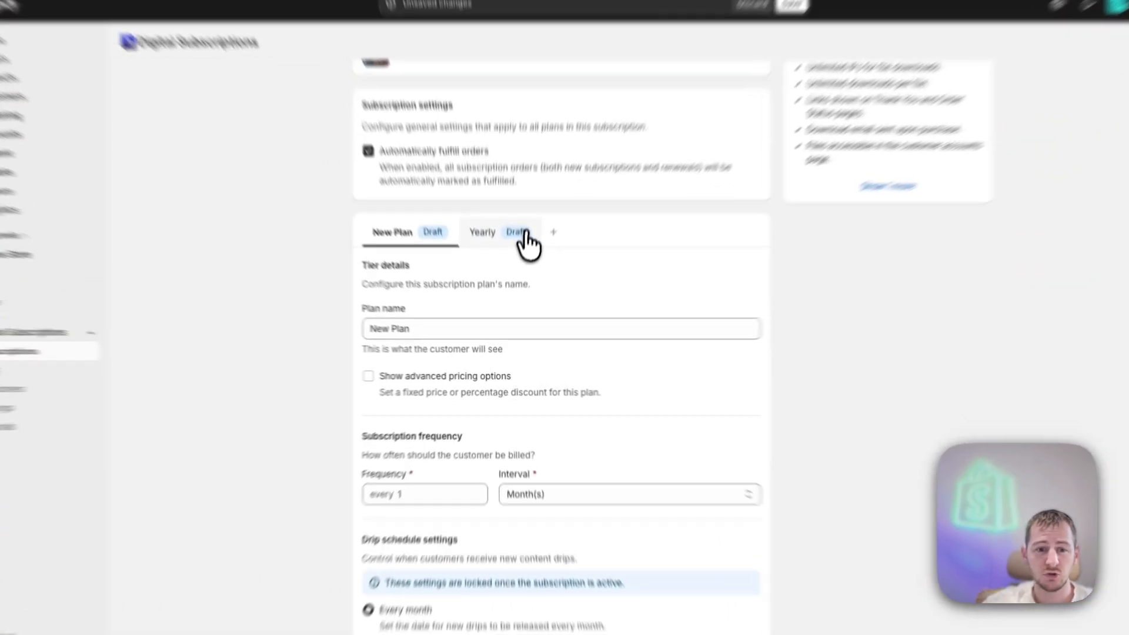
{"action": "left_click", "coordinate": [503, 278]}
{"action": "scroll", "coordinate": [506, 329], "scroll_direction": "down", "scroll_amount": 8}
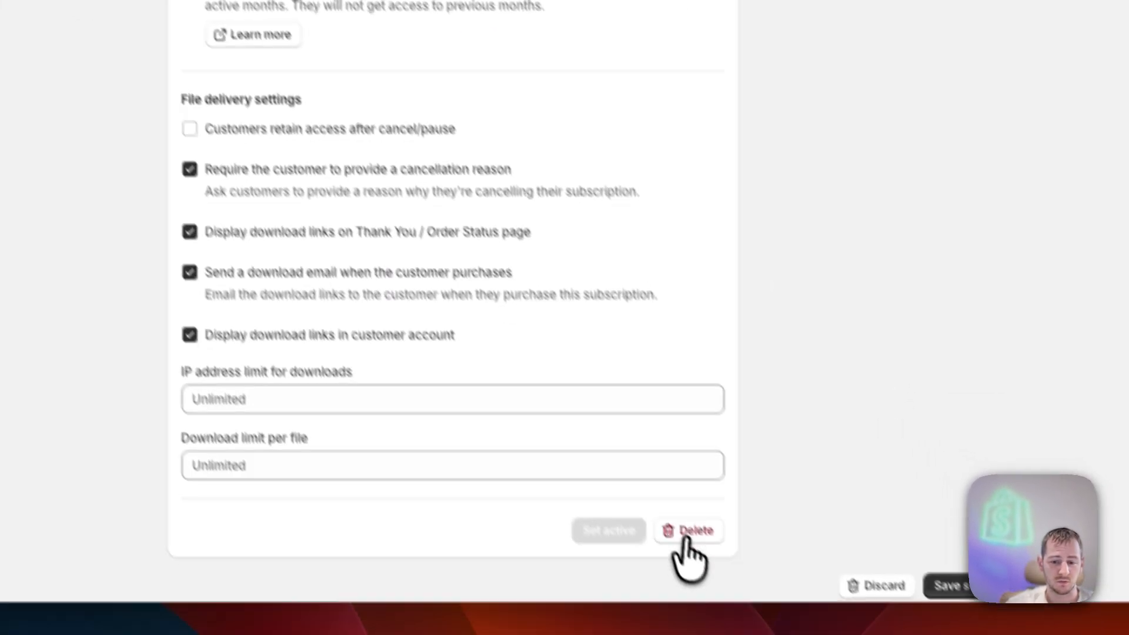
{"action": "left_click", "coordinate": [688, 532]}
{"action": "scroll", "coordinate": [600, 322], "scroll_direction": "up", "scroll_amount": 10}
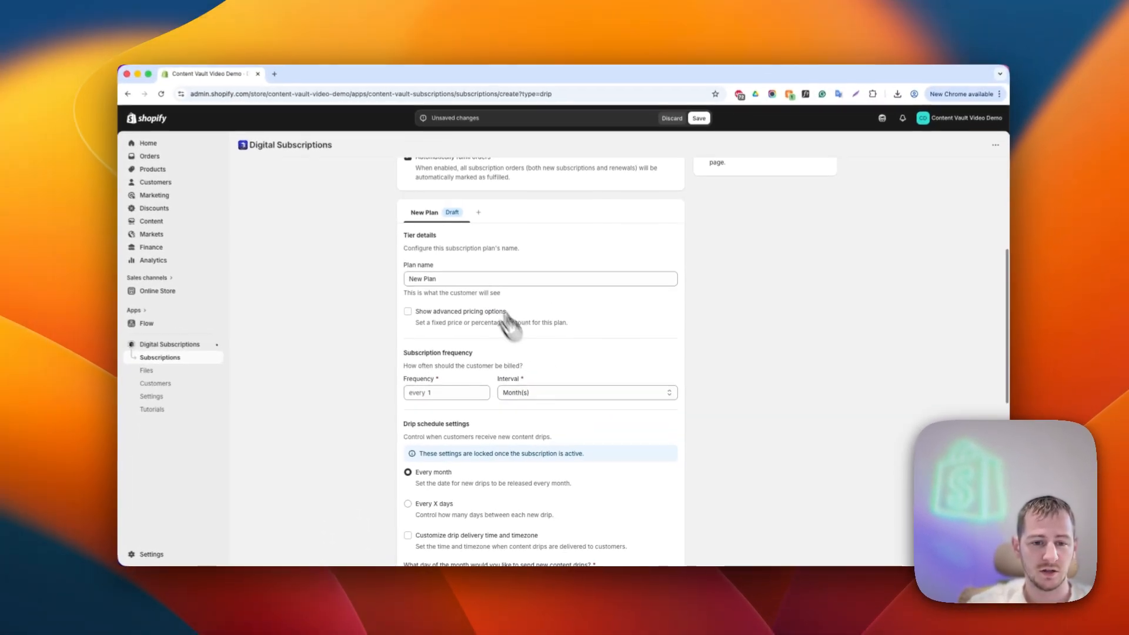
- Rename the remaining plan to "Monthly Subscription"
{"action": "triple_click", "coordinate": [458, 279]}
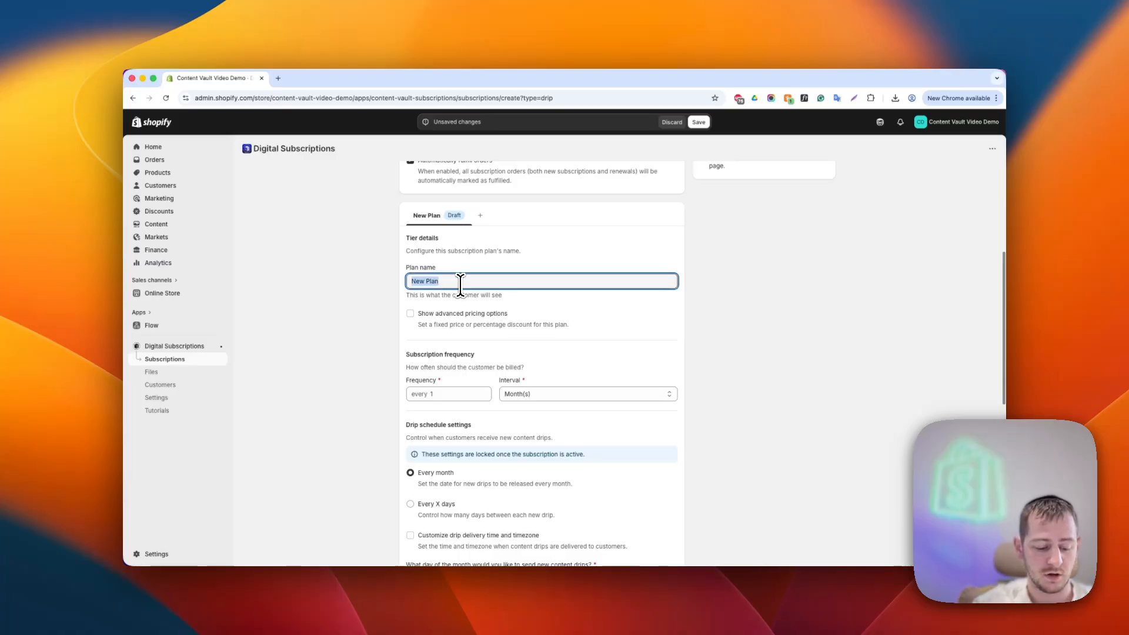
{"action": "type", "text": "Monthly"}
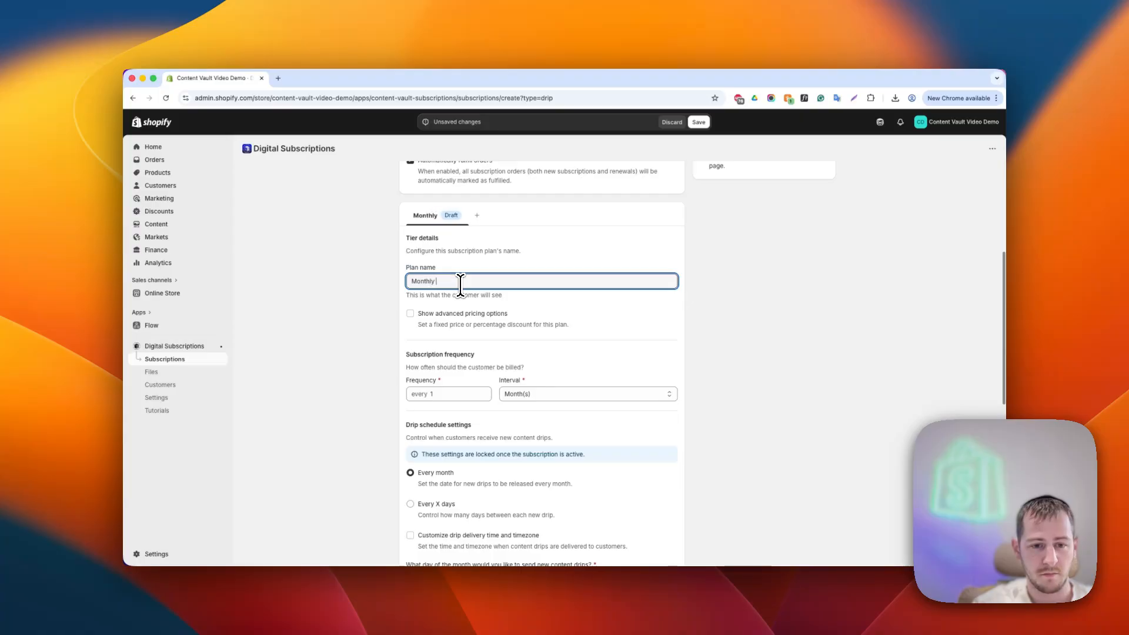
{"action": "type", "text": " Subscription"}
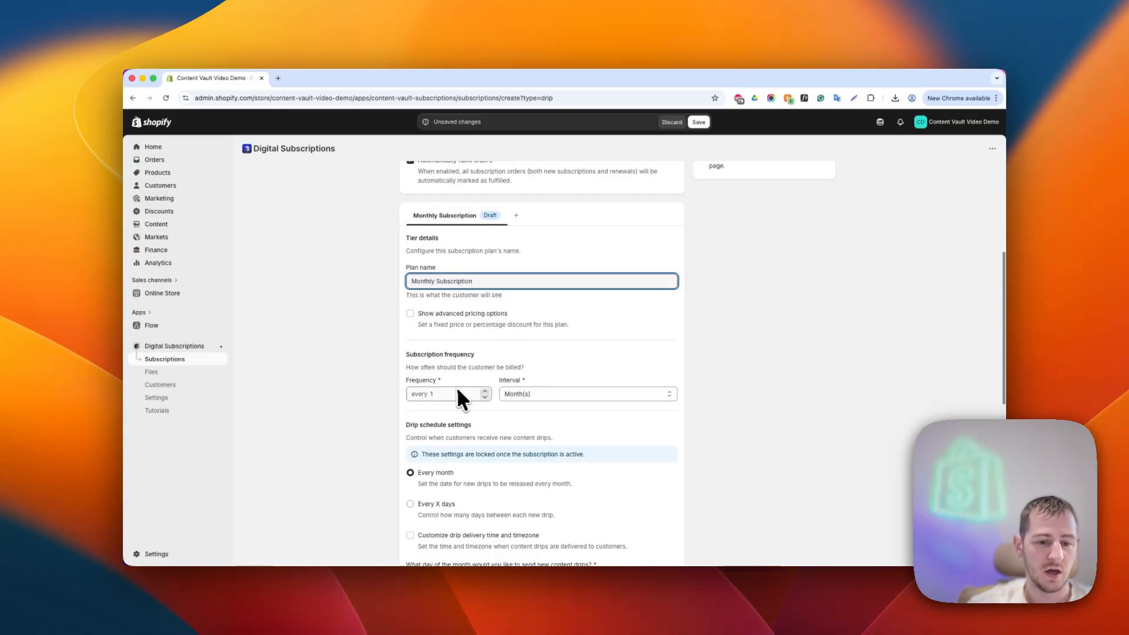
- Enable the plan's advanced pricing options and view the 12-Week Body Transformation Program product's price in the other tab
{"action": "scroll", "coordinate": [424, 351], "scroll_direction": "down", "scroll_amount": 2}
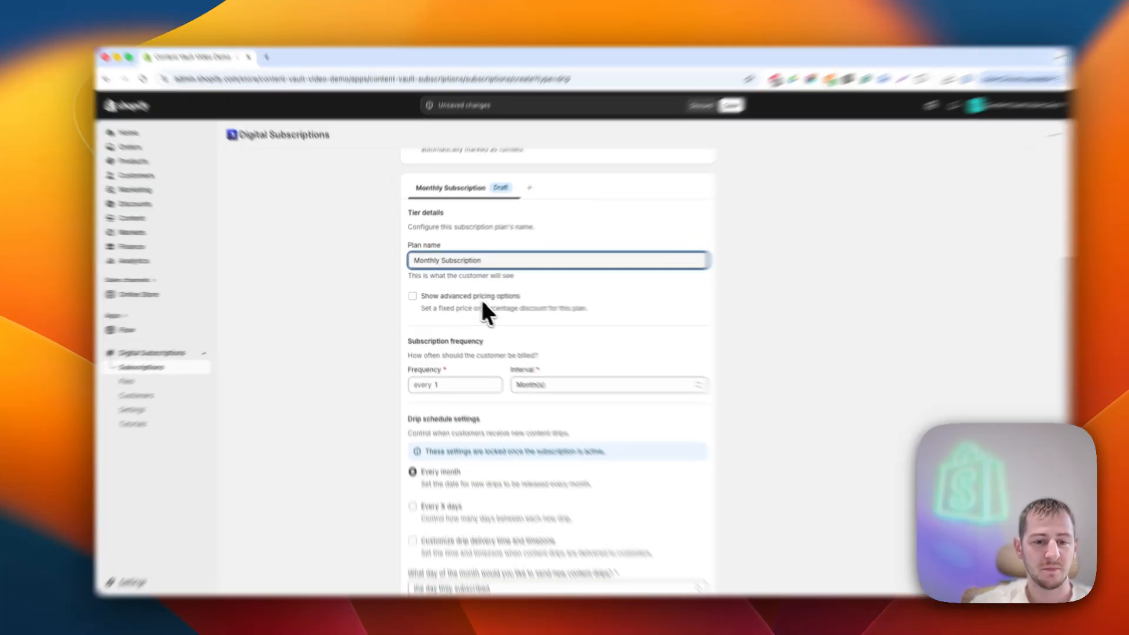
{"action": "left_click", "coordinate": [483, 301]}
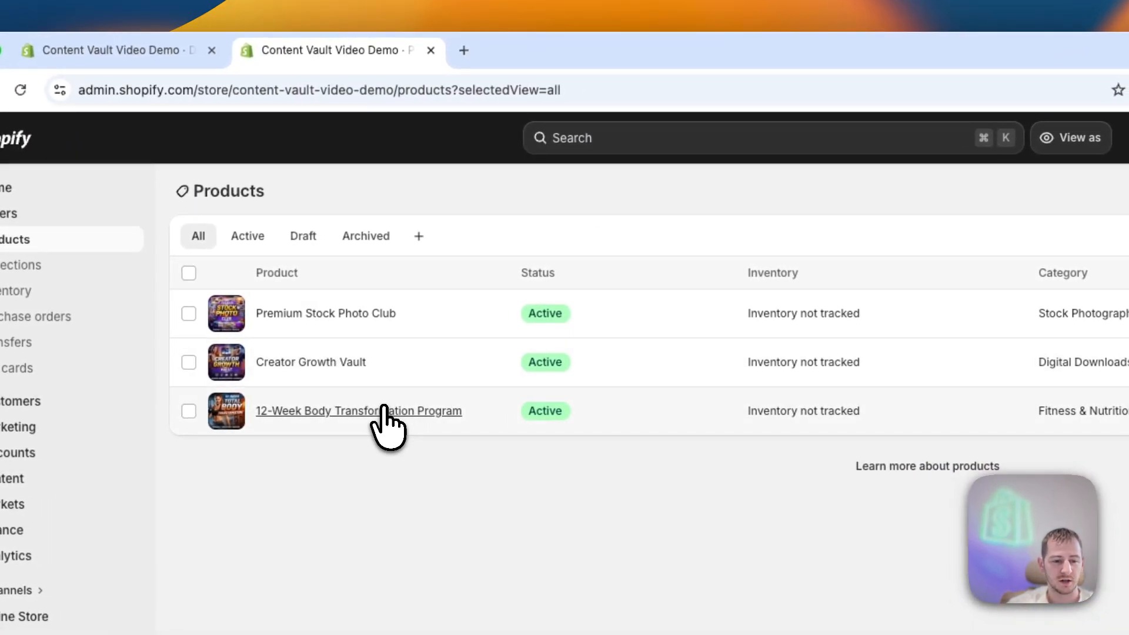
{"action": "left_click", "coordinate": [415, 410]}
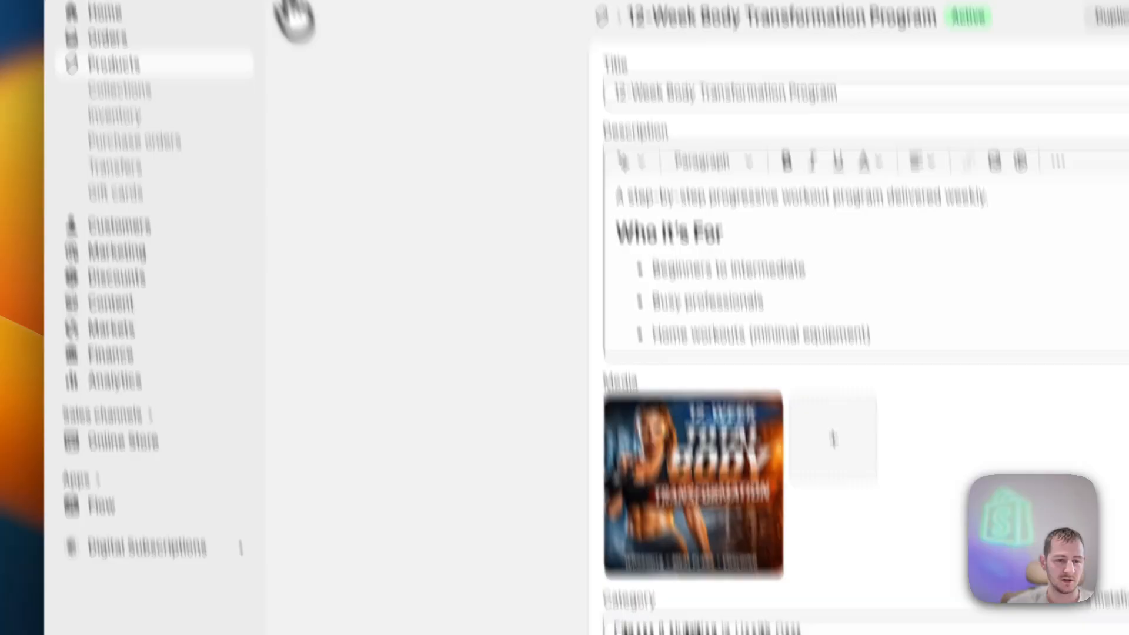
{"action": "left_click", "coordinate": [267, 64]}
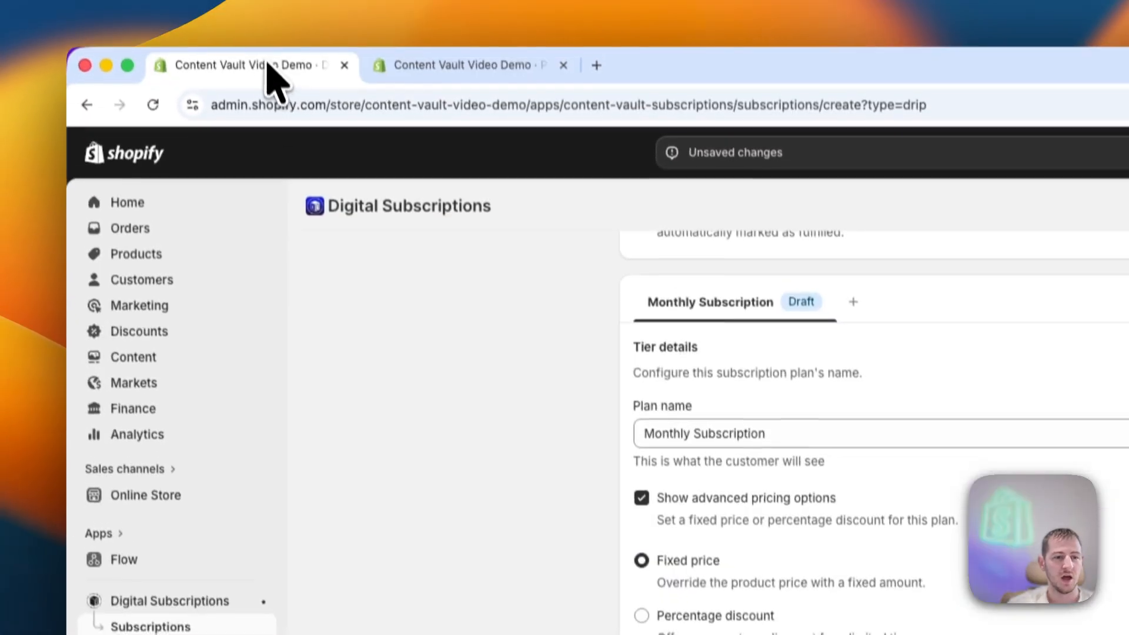
- Choose Percentage discount as the plan's advanced pricing option
{"action": "left_click", "coordinate": [642, 478]}
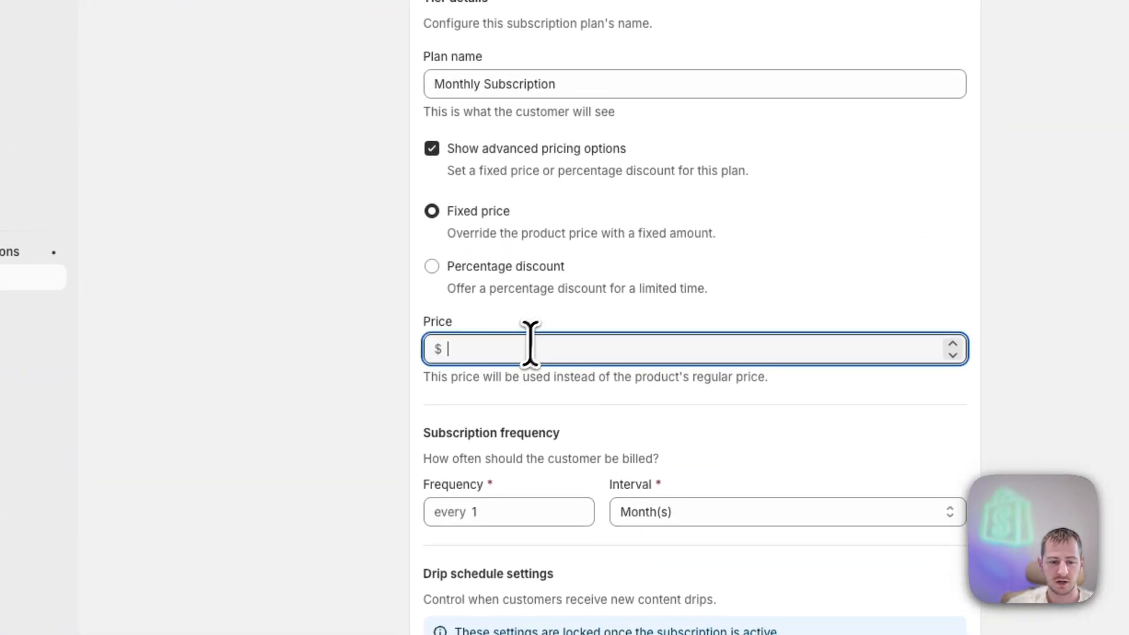
{"action": "left_click", "coordinate": [496, 275]}
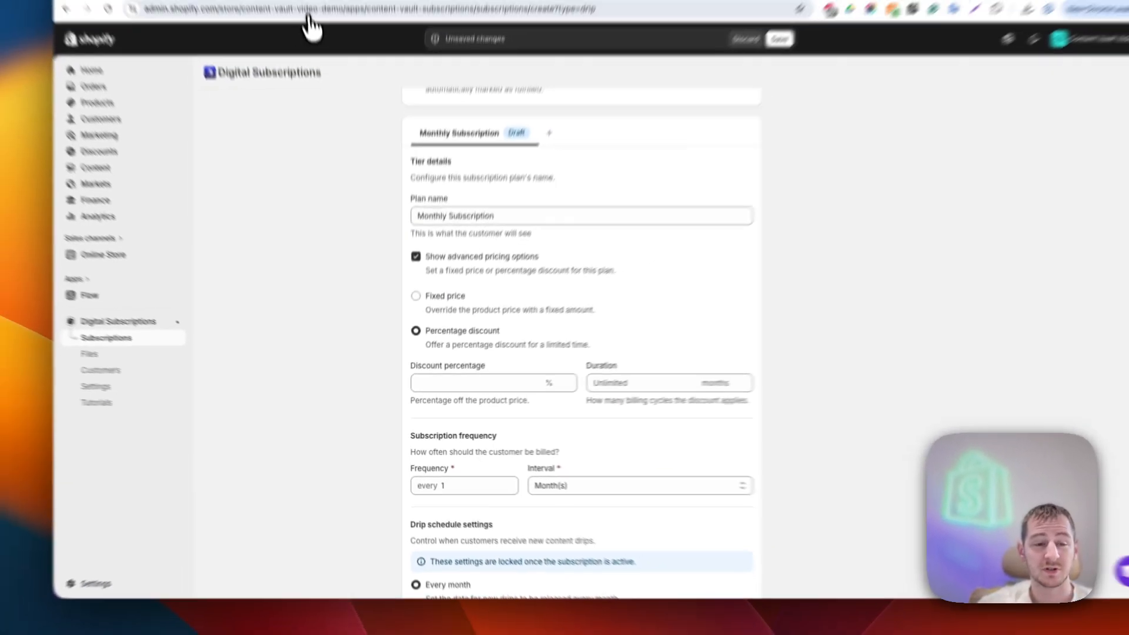
{"action": "left_click", "coordinate": [321, 79]}
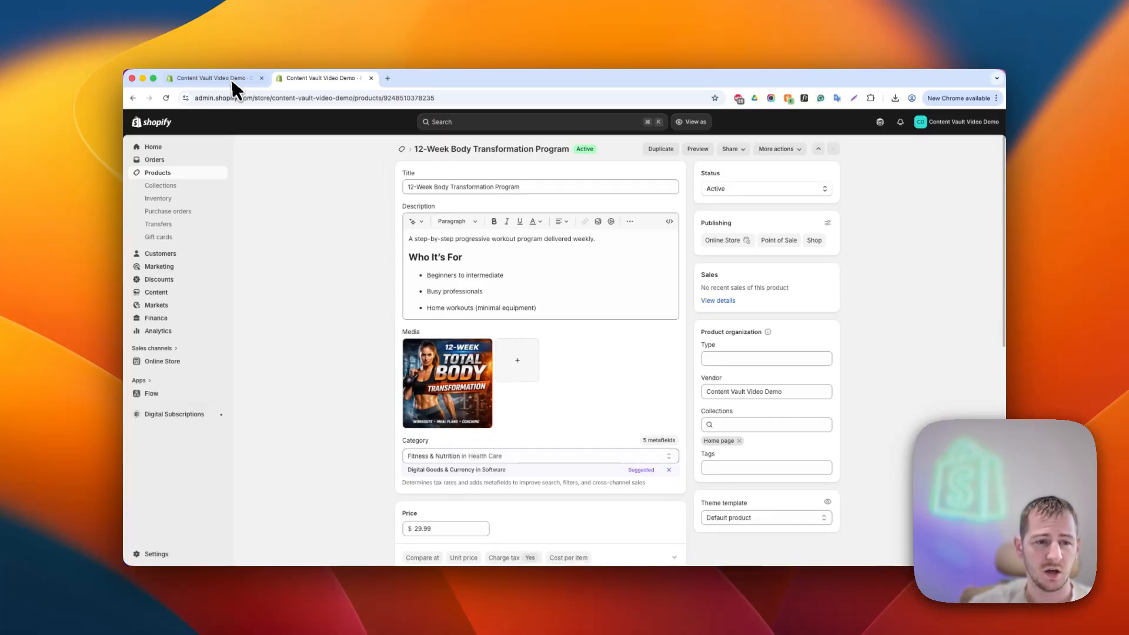
{"action": "left_click", "coordinate": [233, 82]}
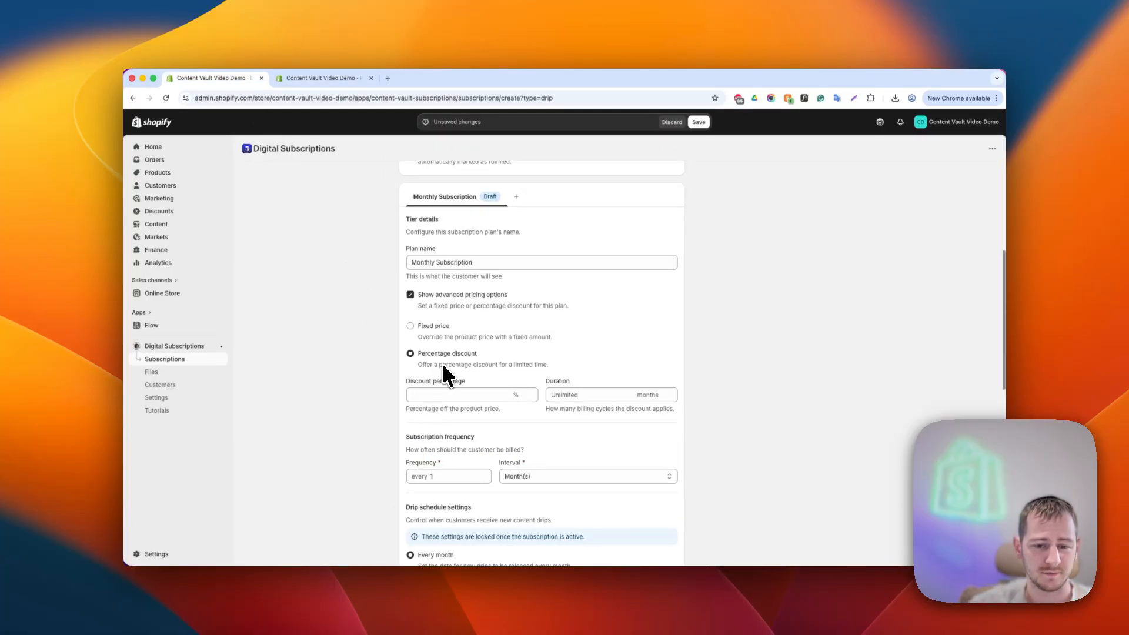
{"action": "scroll", "coordinate": [443, 366], "scroll_direction": "down", "scroll_amount": 4}
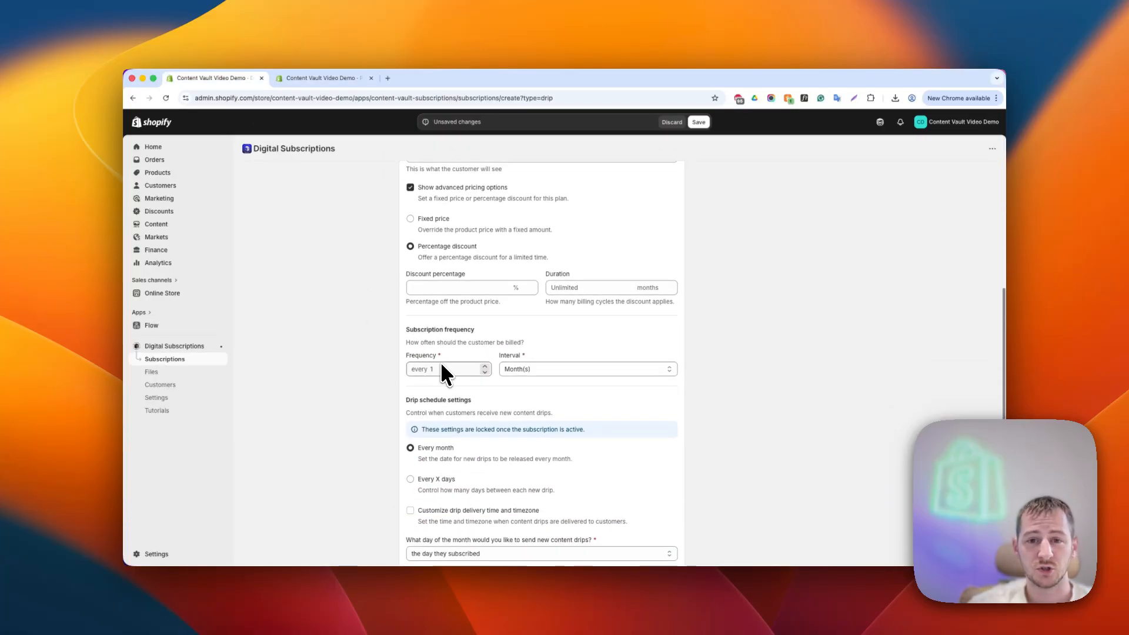
- Review the billing frequency and interval options for the Monthly Subscription plan
{"action": "scroll", "coordinate": [442, 362], "scroll_direction": "down", "scroll_amount": 3}
{"action": "left_click", "coordinate": [440, 290]}
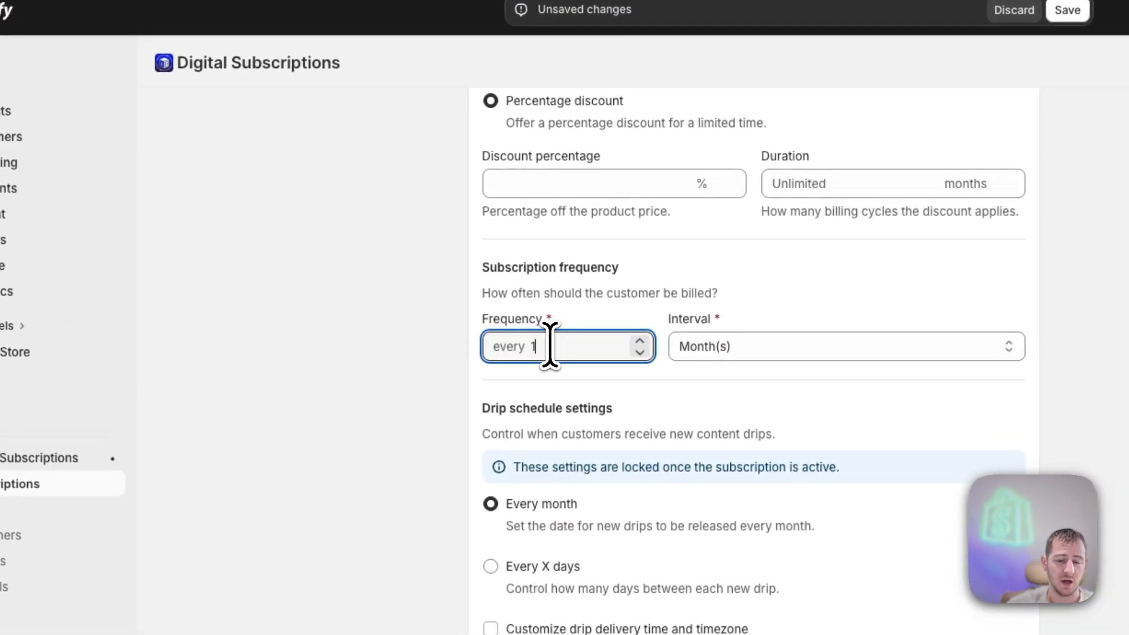
{"action": "left_click", "coordinate": [714, 348]}
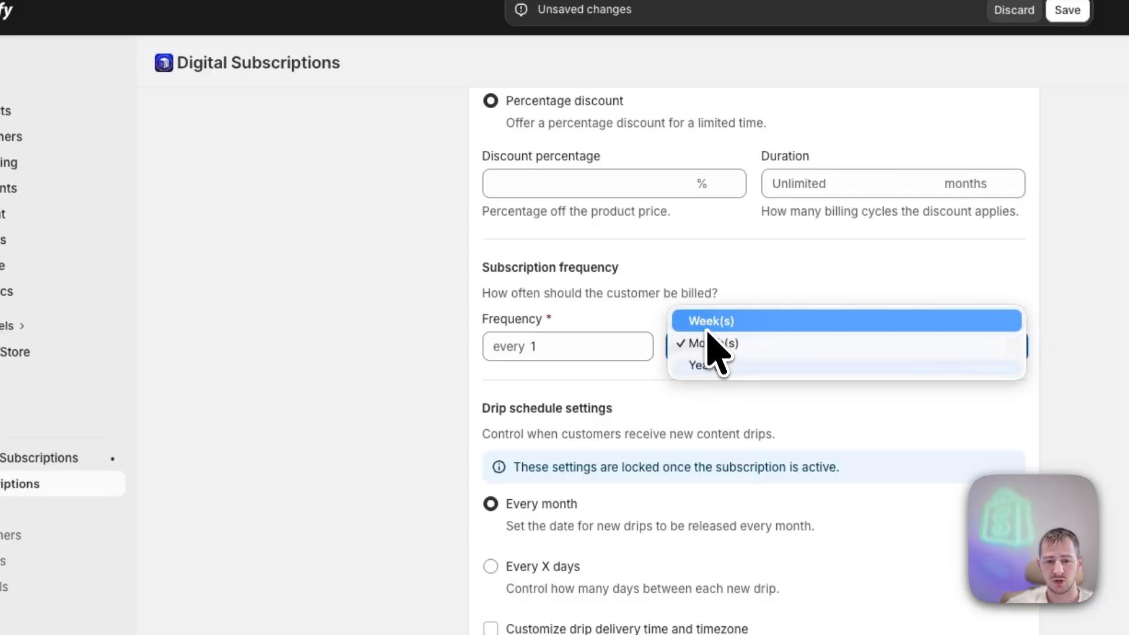
{"action": "left_click", "coordinate": [647, 289]}
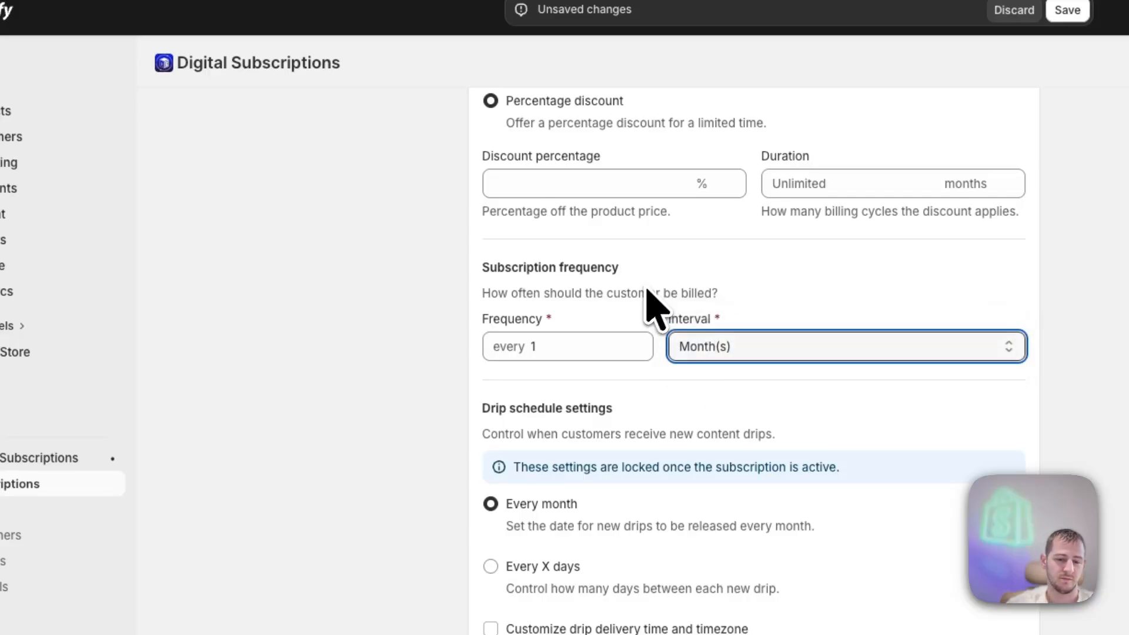
{"action": "scroll", "coordinate": [518, 365], "scroll_direction": "down", "scroll_amount": 3}
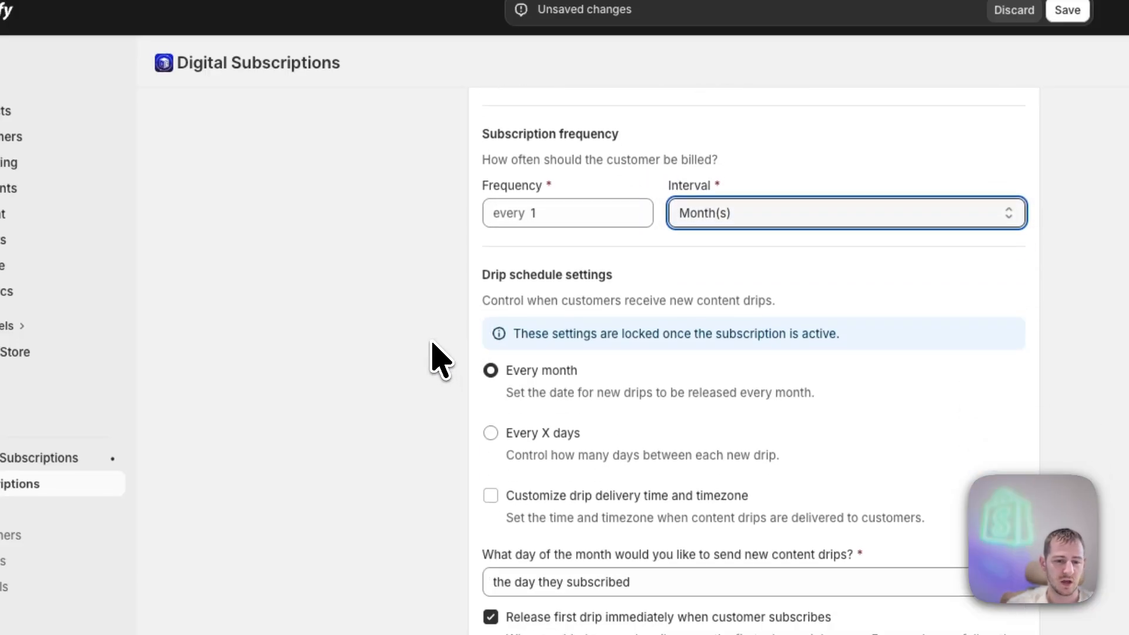
{"action": "left_click", "coordinate": [432, 343]}
{"action": "left_click_drag", "start_coordinate": [477, 277], "coordinate": [644, 267]}
{"action": "left_click", "coordinate": [648, 275]}
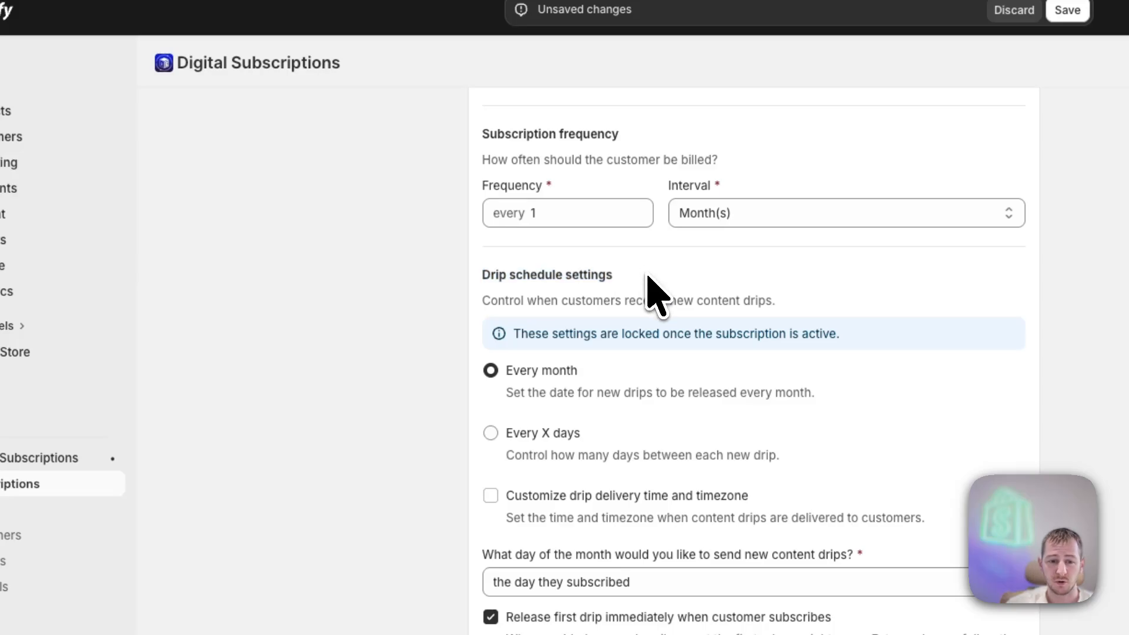
{"action": "scroll", "coordinate": [649, 279], "scroll_direction": "down", "scroll_amount": 2}
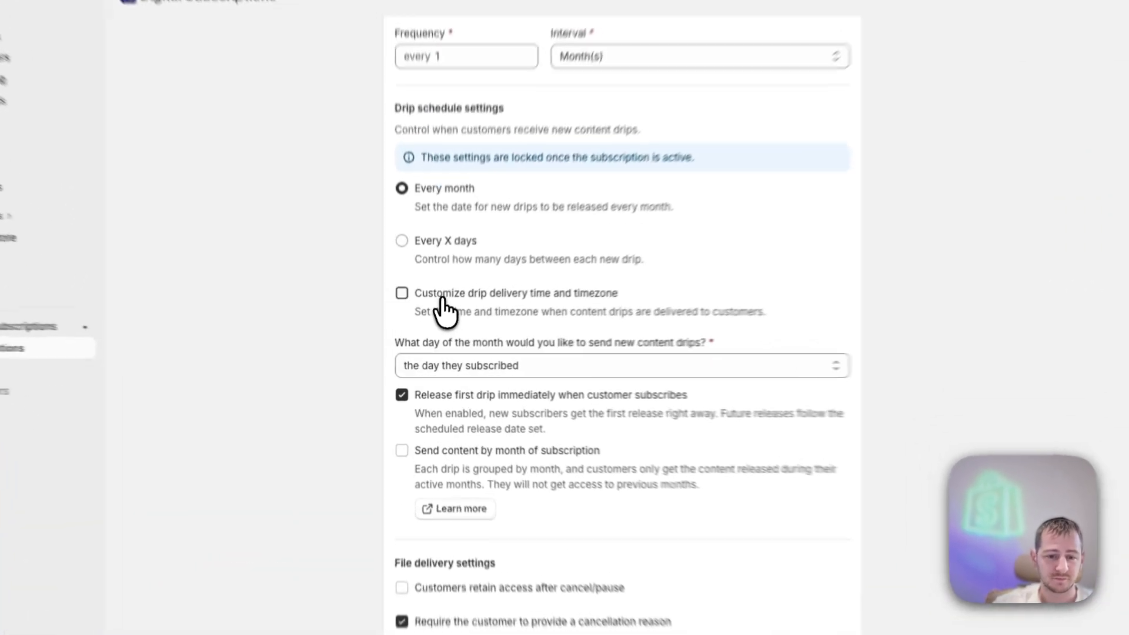
- Turn on customized drip delivery time and timezone, then turn it back off
{"action": "left_click", "coordinate": [434, 328]}
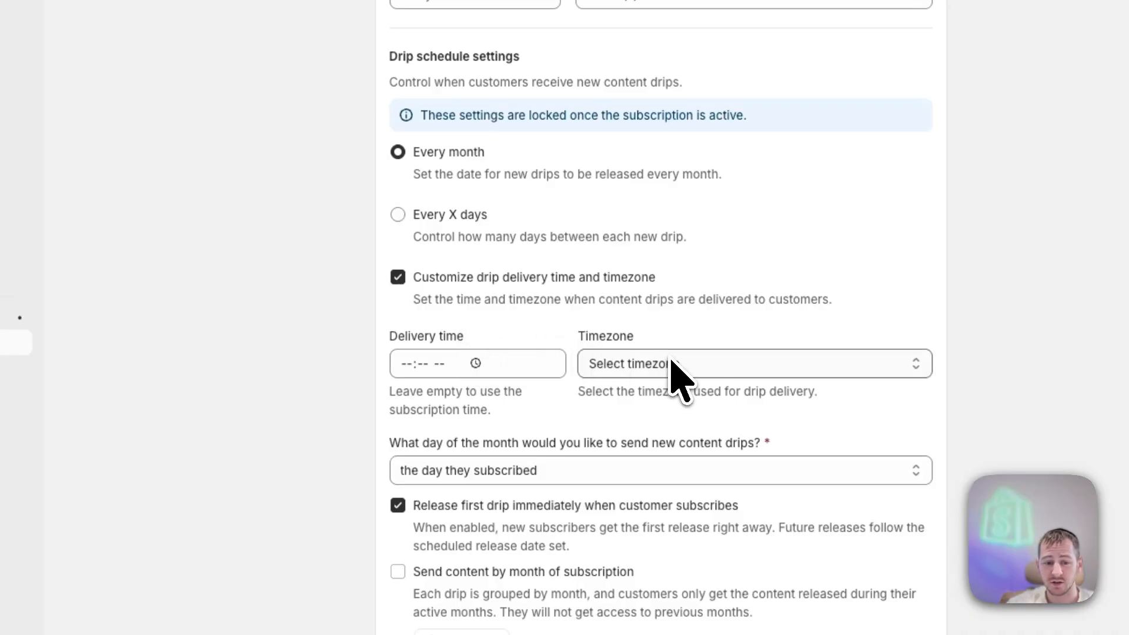
{"action": "left_click", "coordinate": [547, 299]}
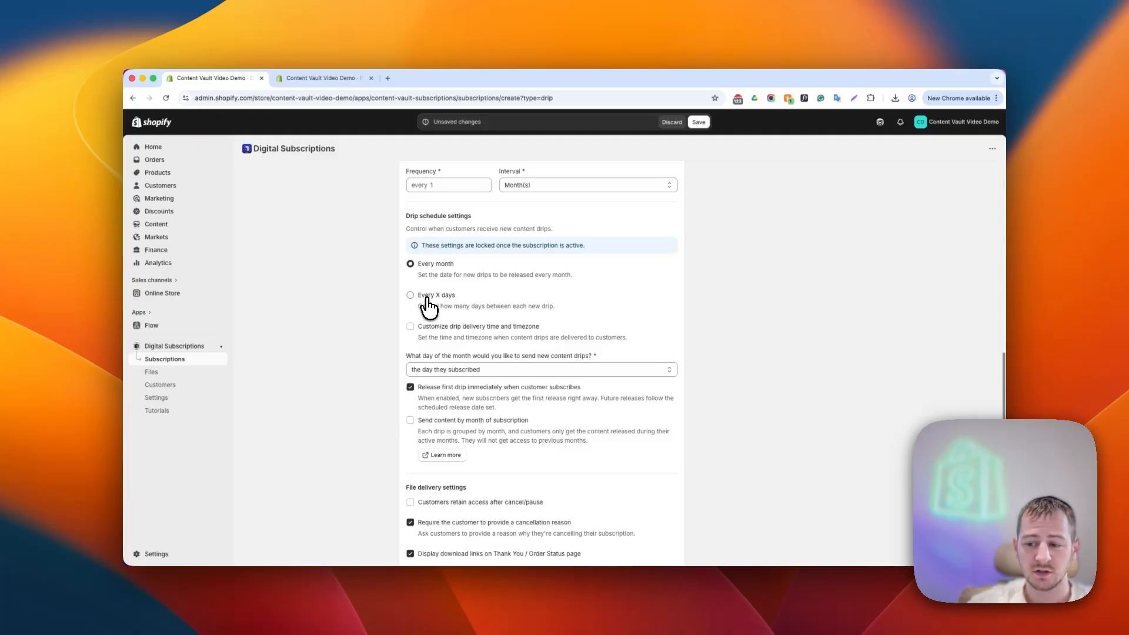
- Set the drip schedule to release new content every 7 days
{"action": "left_click", "coordinate": [427, 298]}
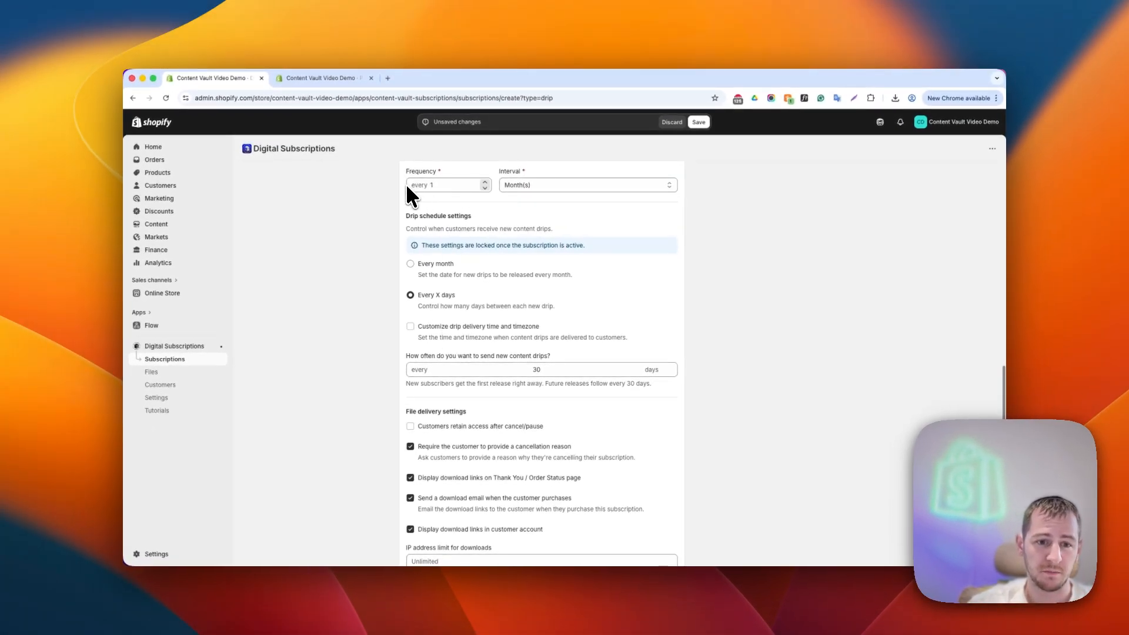
{"action": "left_click", "coordinate": [435, 369]}
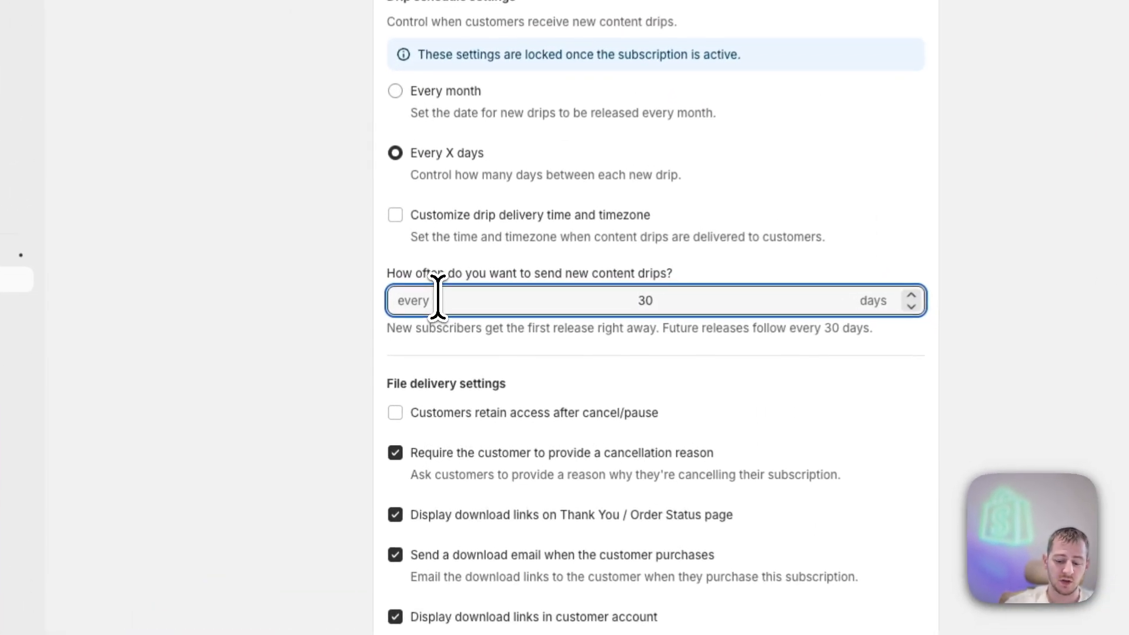
{"action": "key", "text": "ctrl+a"}
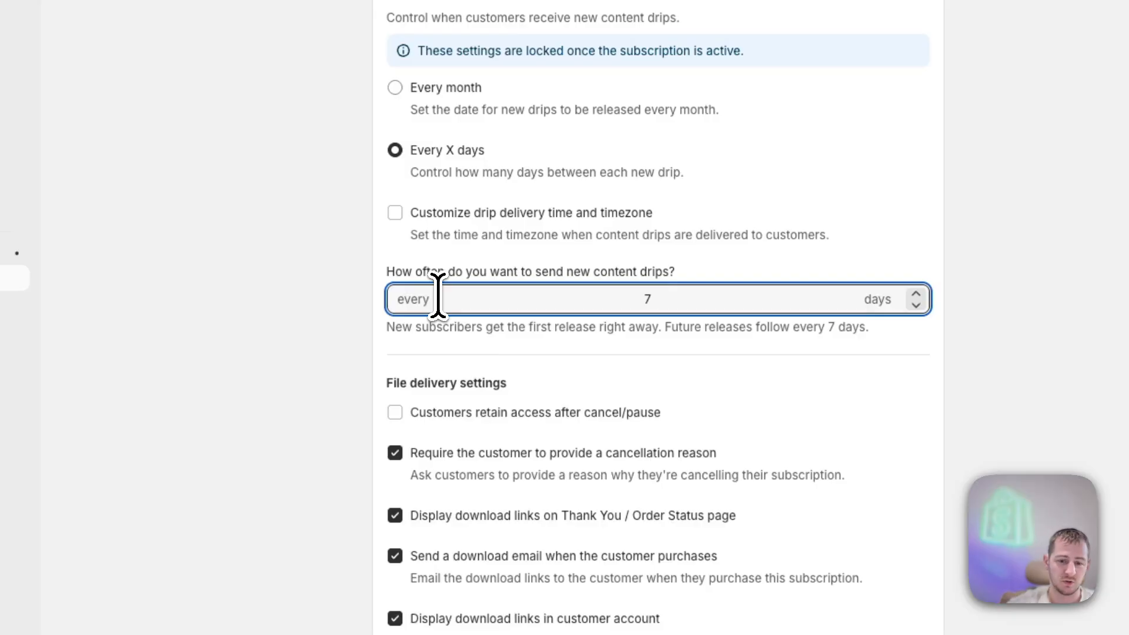
{"action": "left_click_drag", "start_coordinate": [635, 298], "coordinate": [673, 299]}
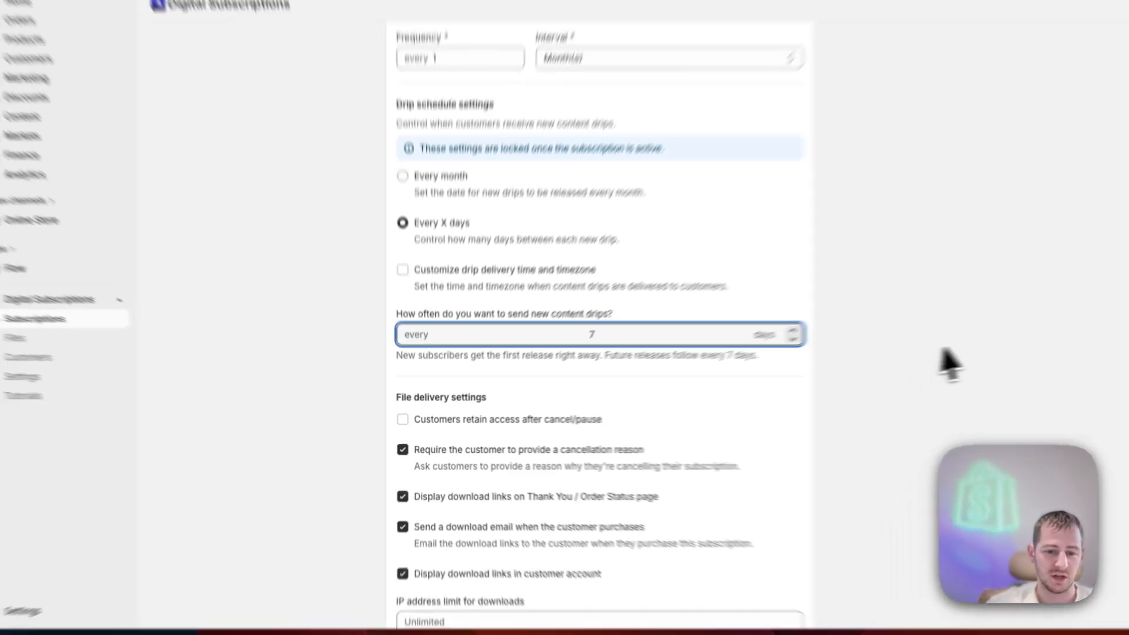
{"action": "left_click", "coordinate": [1123, 316]}
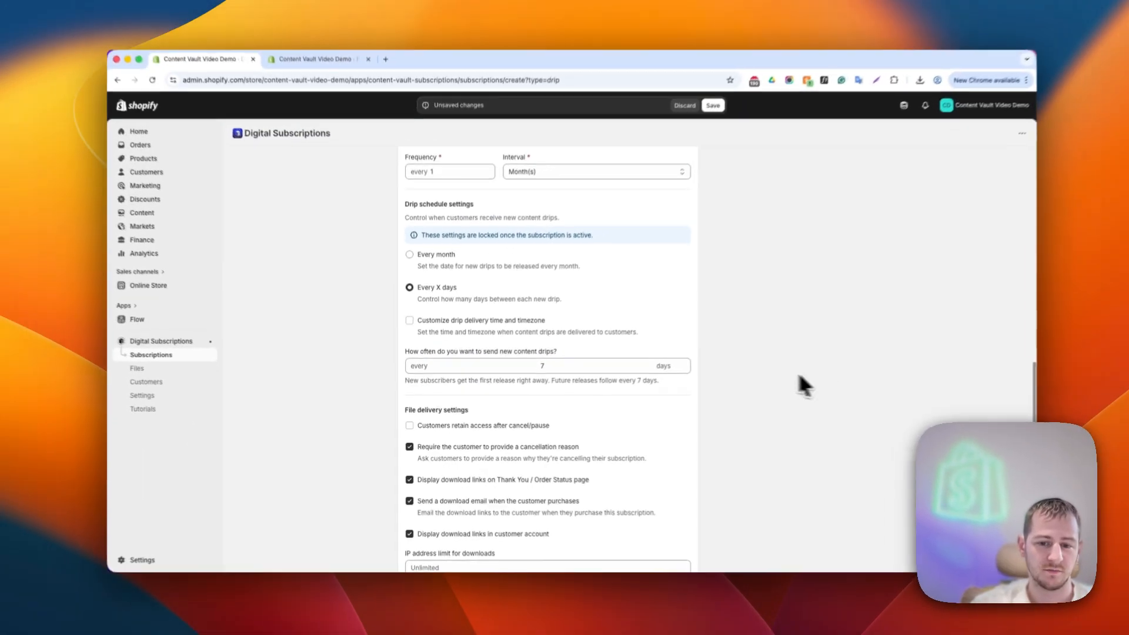
{"action": "left_click", "coordinate": [637, 369]}
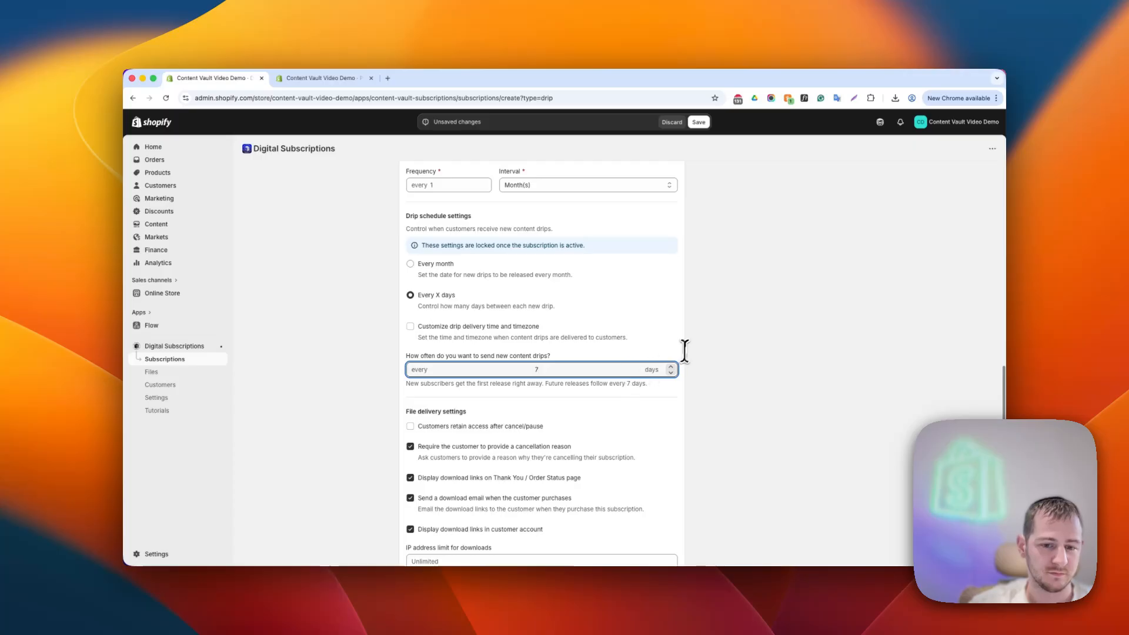
{"action": "left_click", "coordinate": [529, 335]}
- Review the file delivery settings and the download limit fields
{"action": "scroll", "coordinate": [529, 334], "scroll_direction": "down", "scroll_amount": 1}
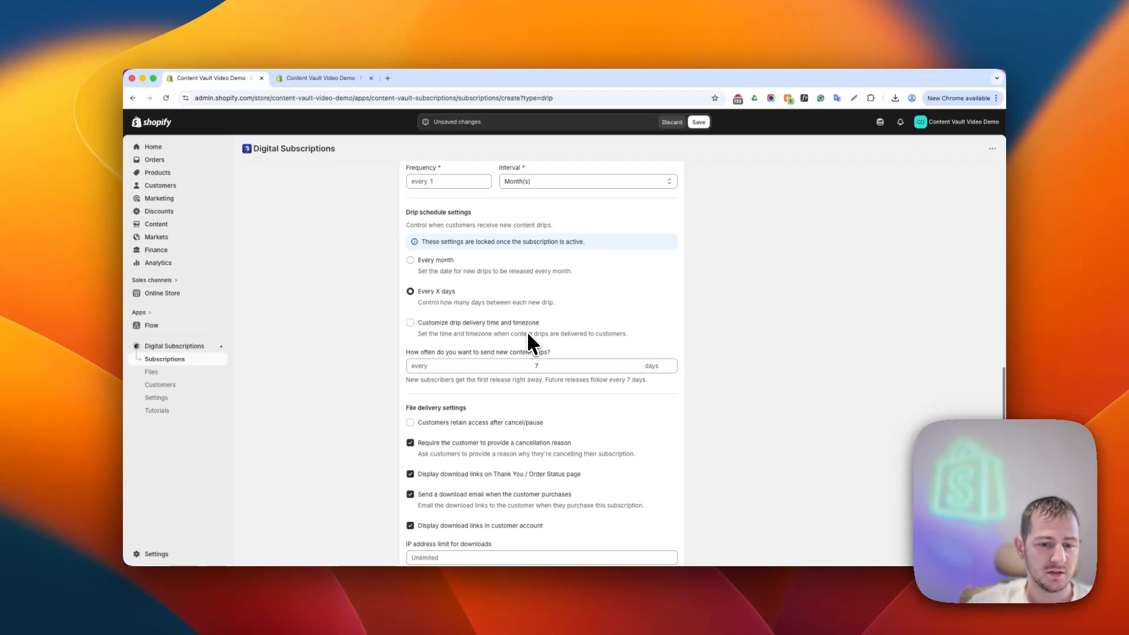
{"action": "scroll", "coordinate": [527, 331], "scroll_direction": "down", "scroll_amount": 3}
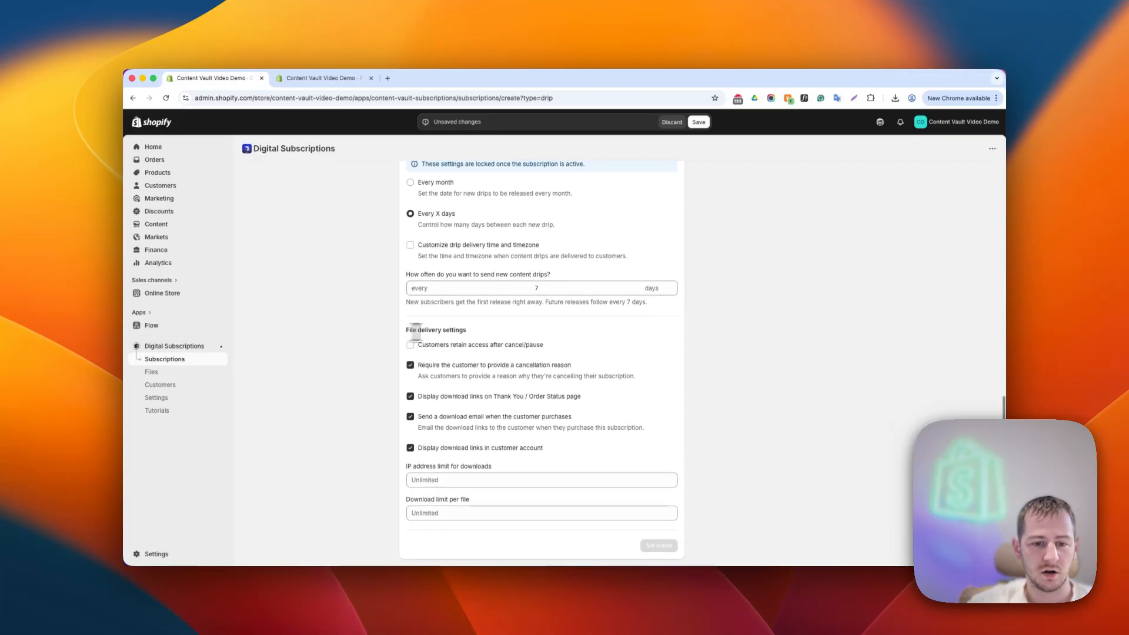
{"action": "left_click", "coordinate": [469, 330]}
{"action": "scroll", "coordinate": [468, 330], "scroll_direction": "down", "scroll_amount": 2}
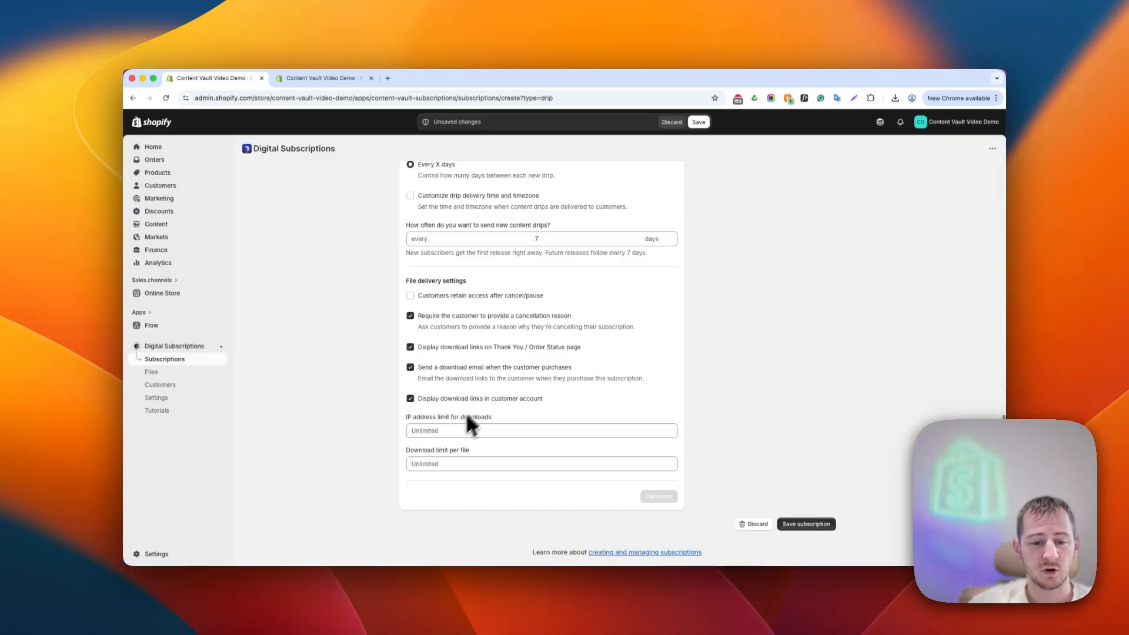
{"action": "left_click", "coordinate": [433, 432]}
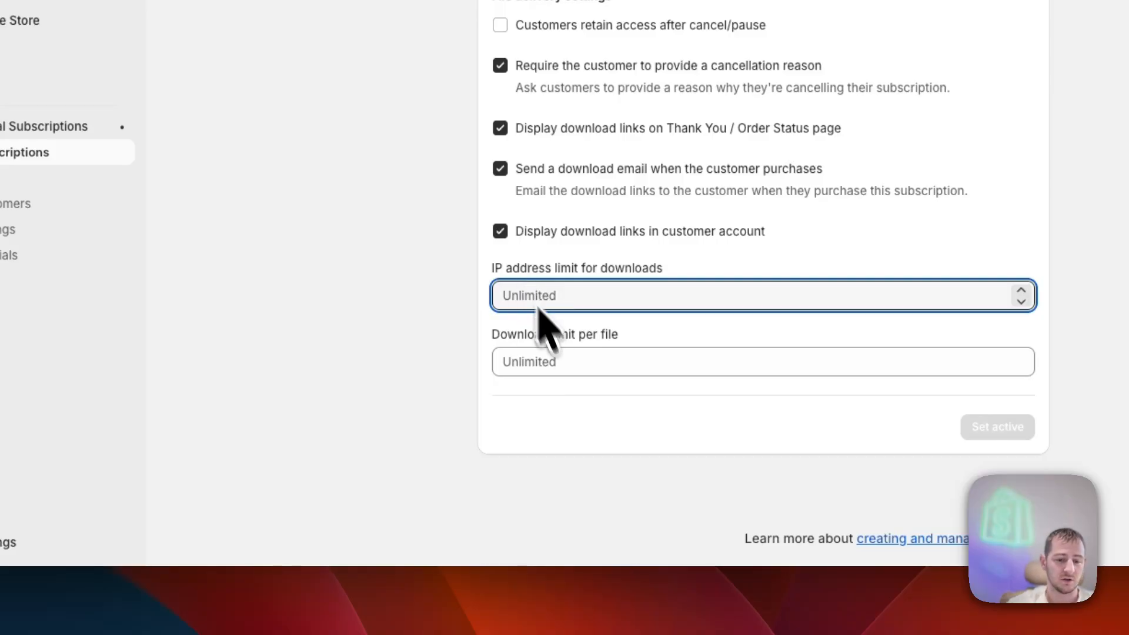
{"action": "left_click", "coordinate": [565, 367]}
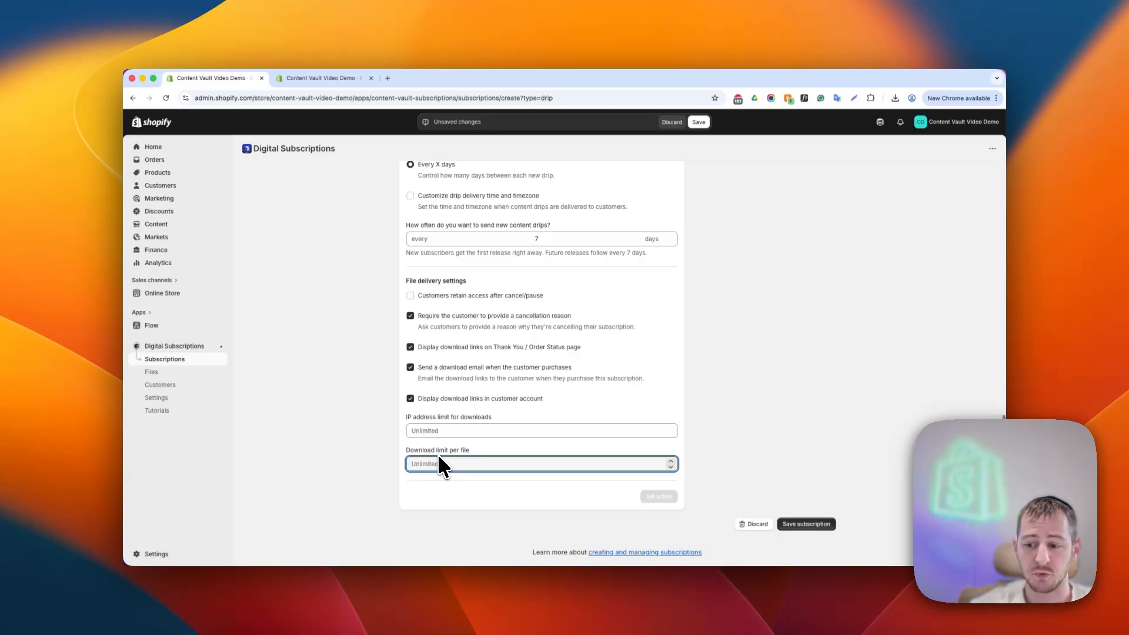
{"action": "scroll", "coordinate": [406, 414], "scroll_direction": "up", "scroll_amount": 3}
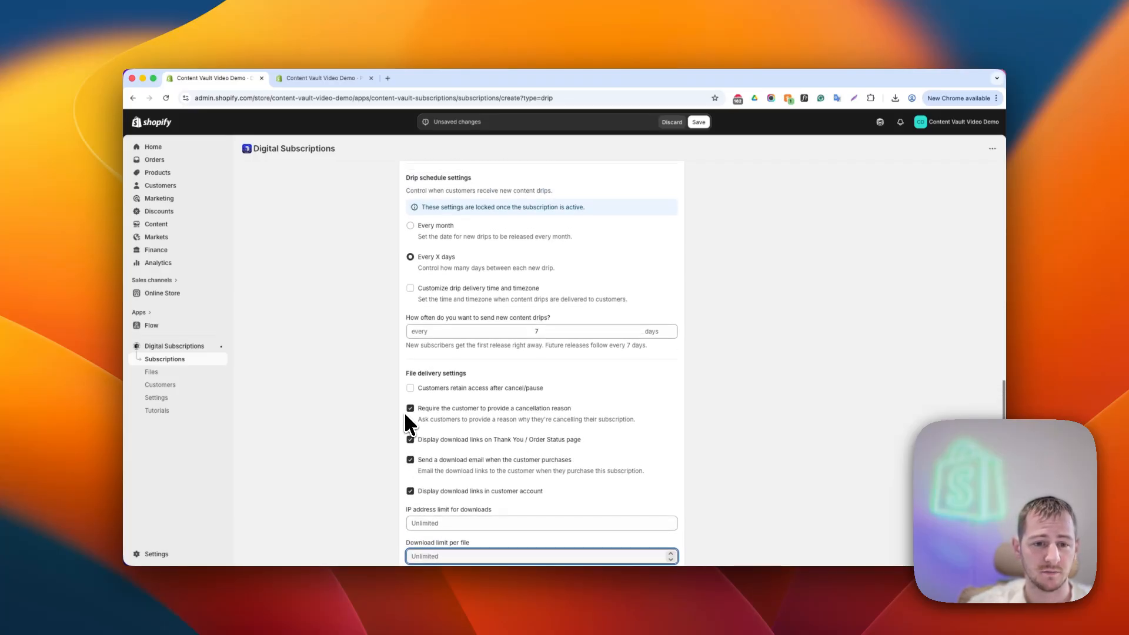
{"action": "scroll", "coordinate": [405, 412], "scroll_direction": "up", "scroll_amount": 1}
{"action": "scroll", "coordinate": [404, 411], "scroll_direction": "up", "scroll_amount": 2}
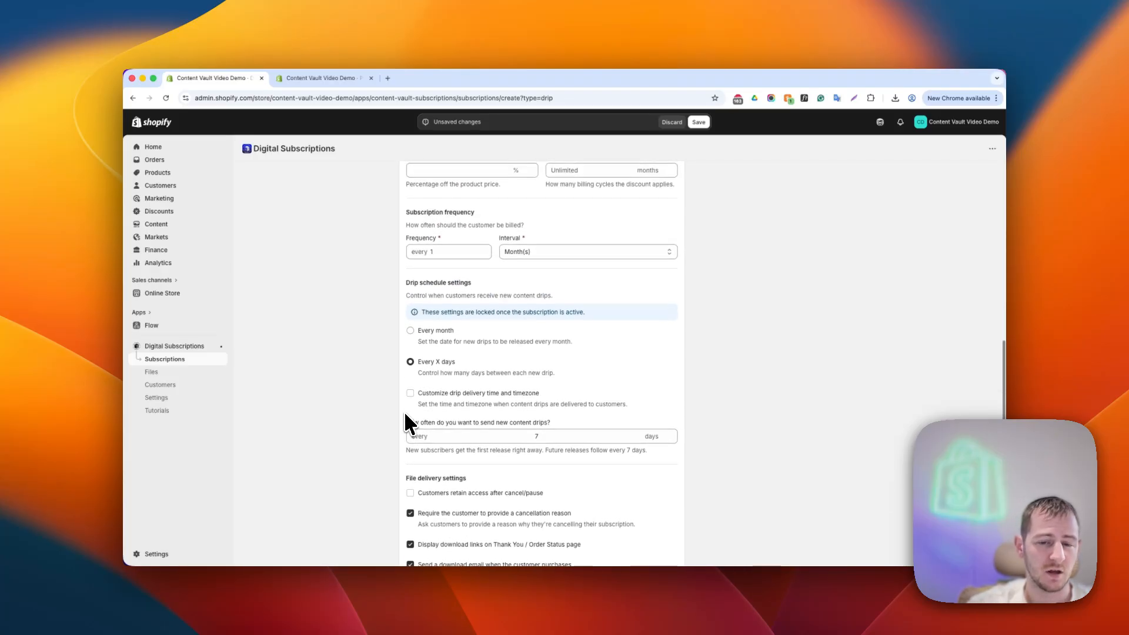
{"action": "scroll", "coordinate": [404, 409], "scroll_direction": "up", "scroll_amount": 6}
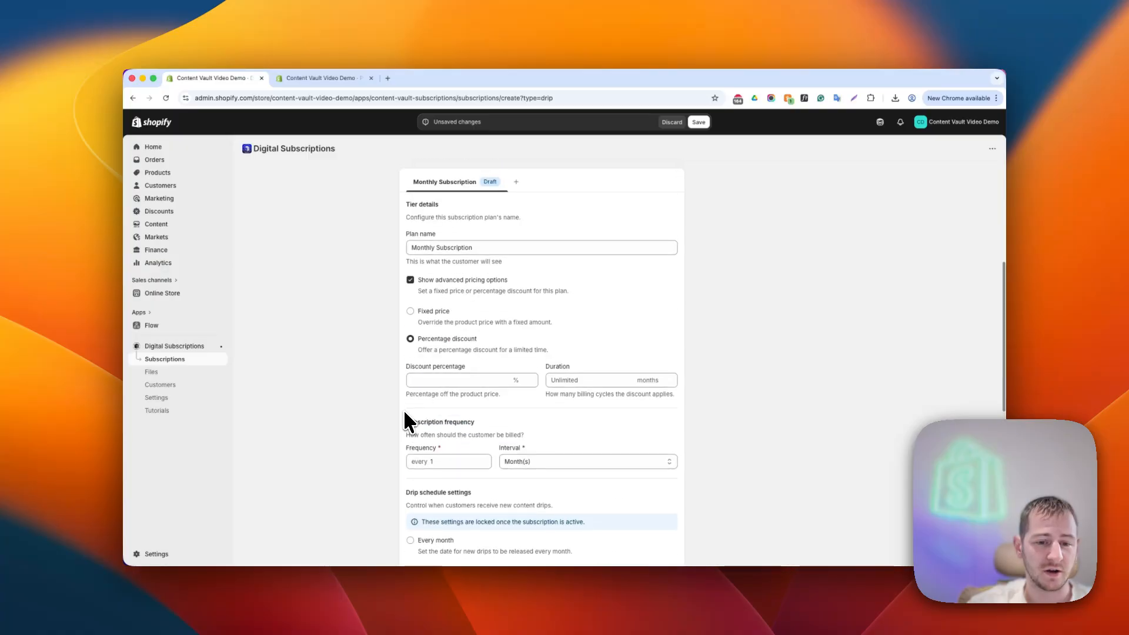
{"action": "scroll", "coordinate": [405, 407], "scroll_direction": "up", "scroll_amount": 1}
- Turn off the plan's advanced pricing options and save the subscription
{"action": "left_click", "coordinate": [436, 325]}
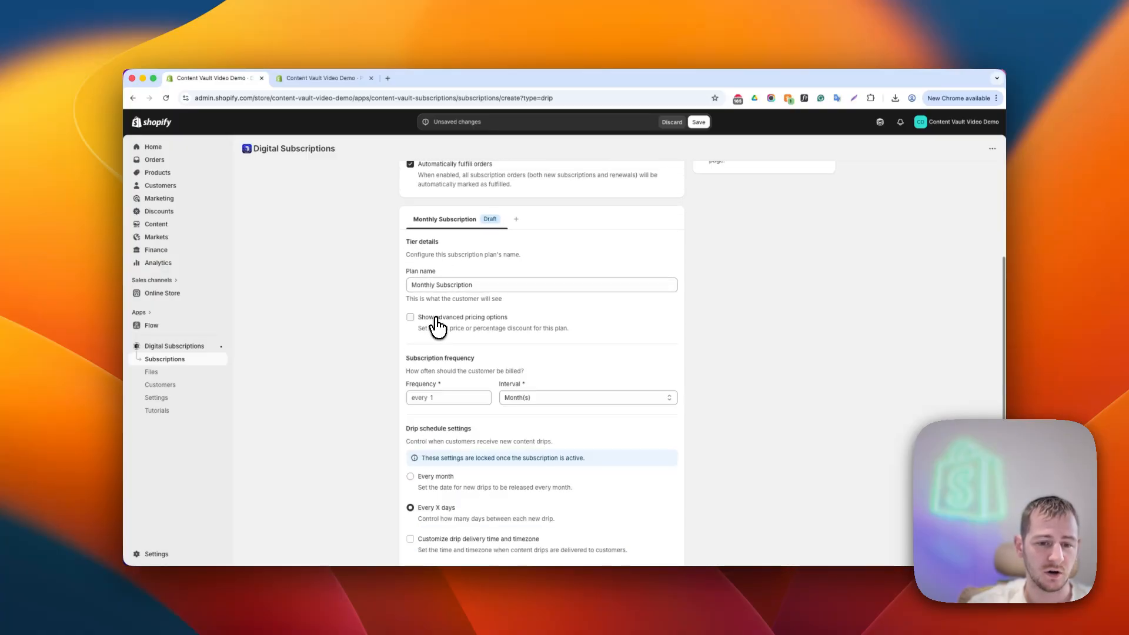
{"action": "scroll", "coordinate": [382, 338], "scroll_direction": "up", "scroll_amount": 4}
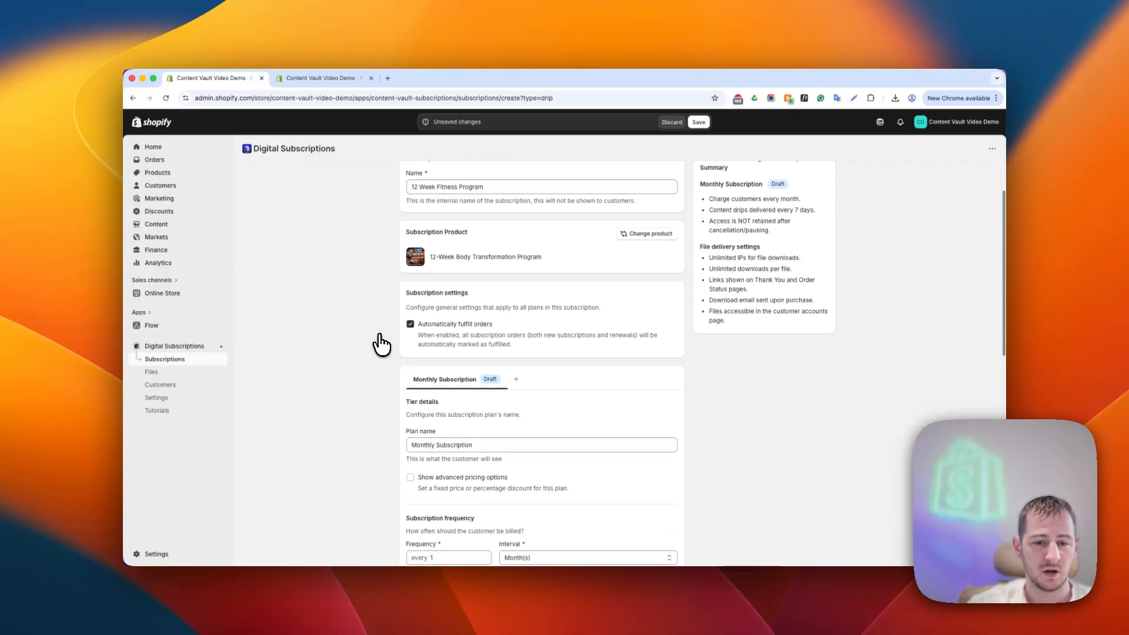
{"action": "scroll", "coordinate": [381, 344], "scroll_direction": "up", "scroll_amount": 1}
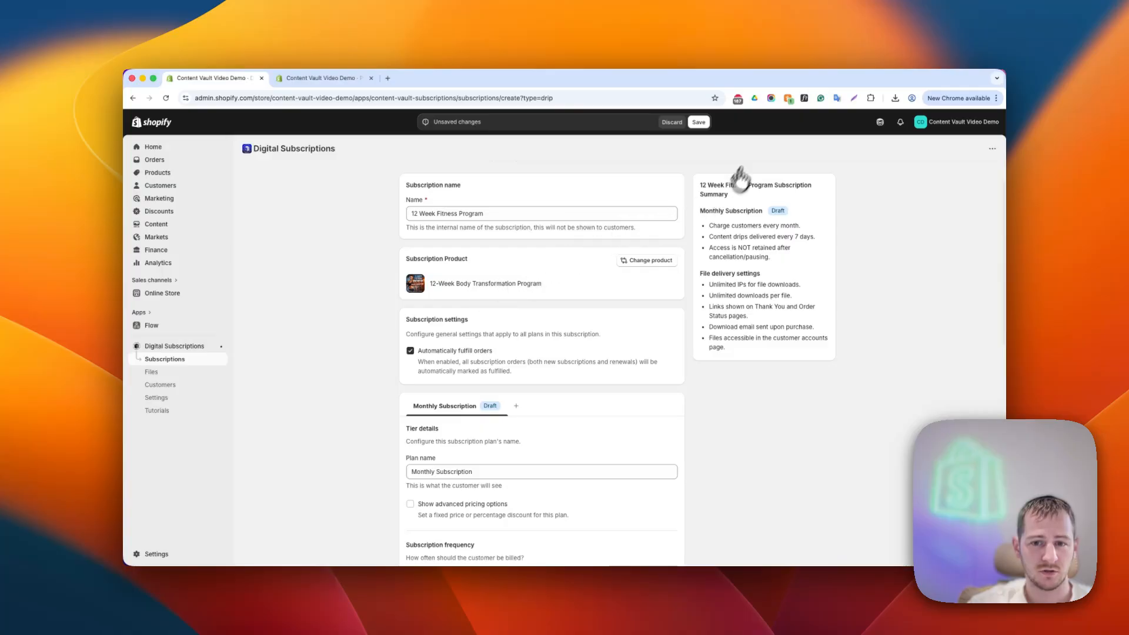
{"action": "left_click", "coordinate": [699, 122]}
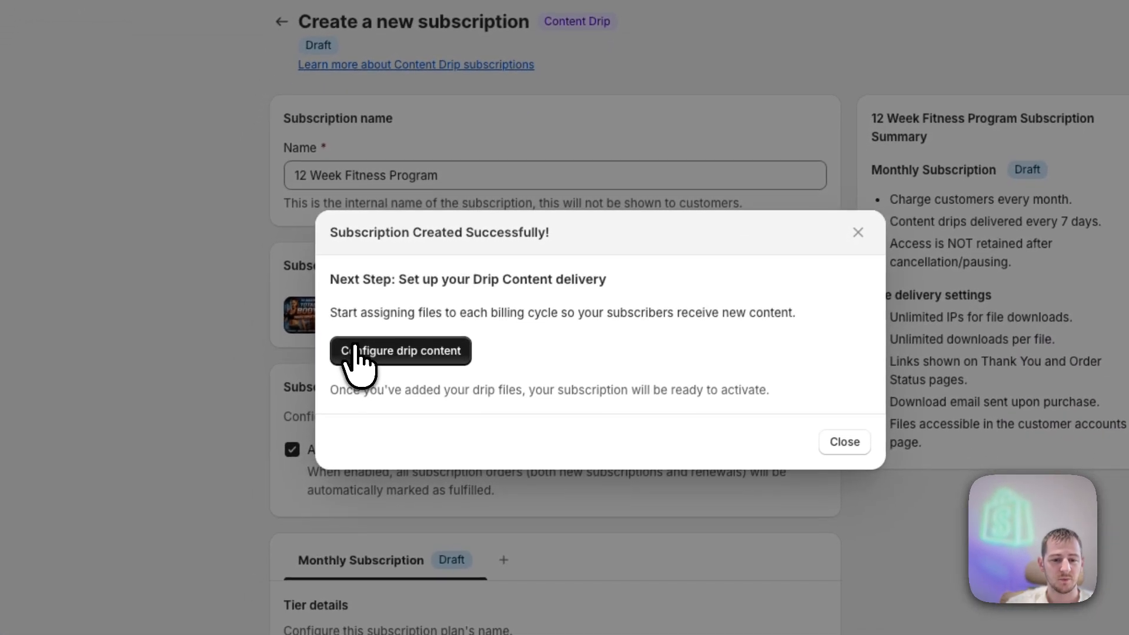
- Open the plan's drip content configuration and add the first drip release
{"action": "left_click", "coordinate": [391, 351]}
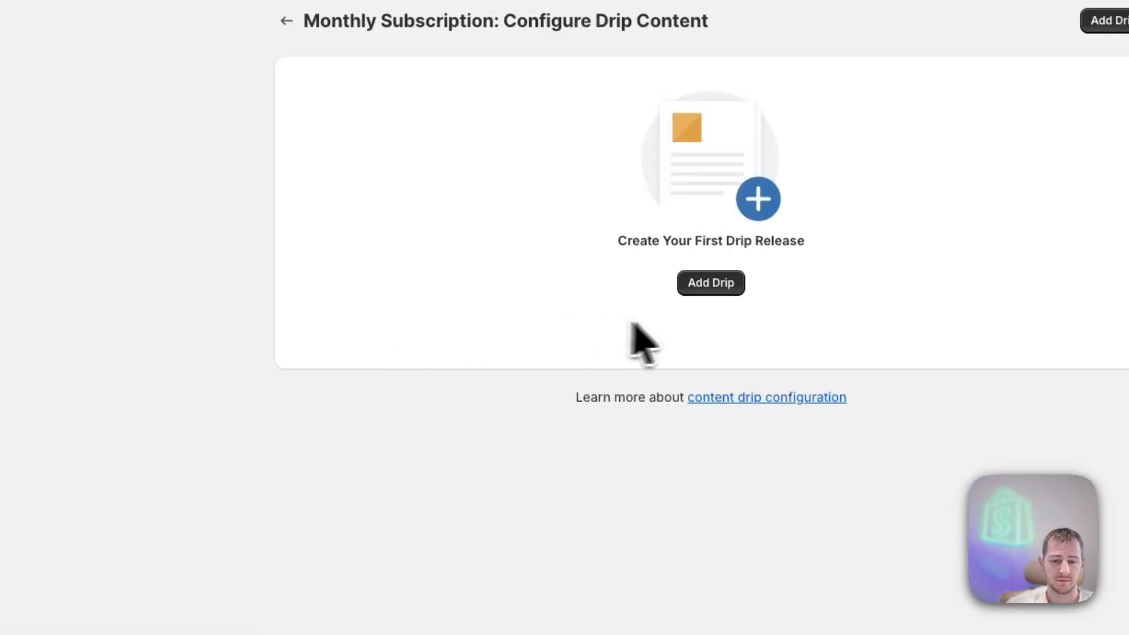
{"action": "left_click", "coordinate": [709, 286]}
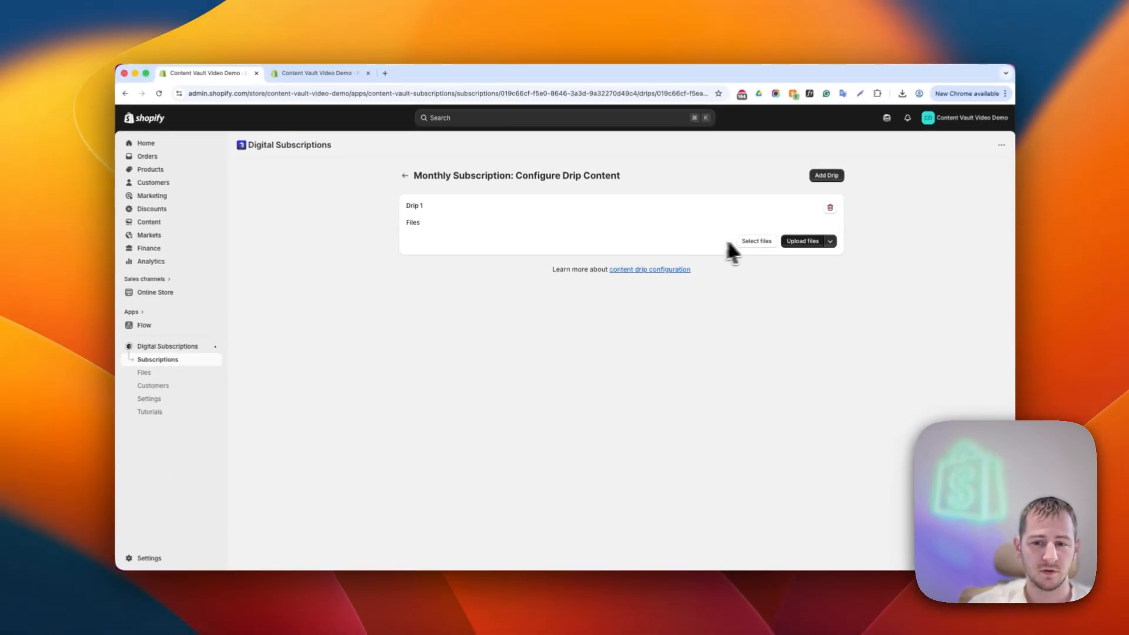
{"action": "left_click", "coordinate": [755, 243]}
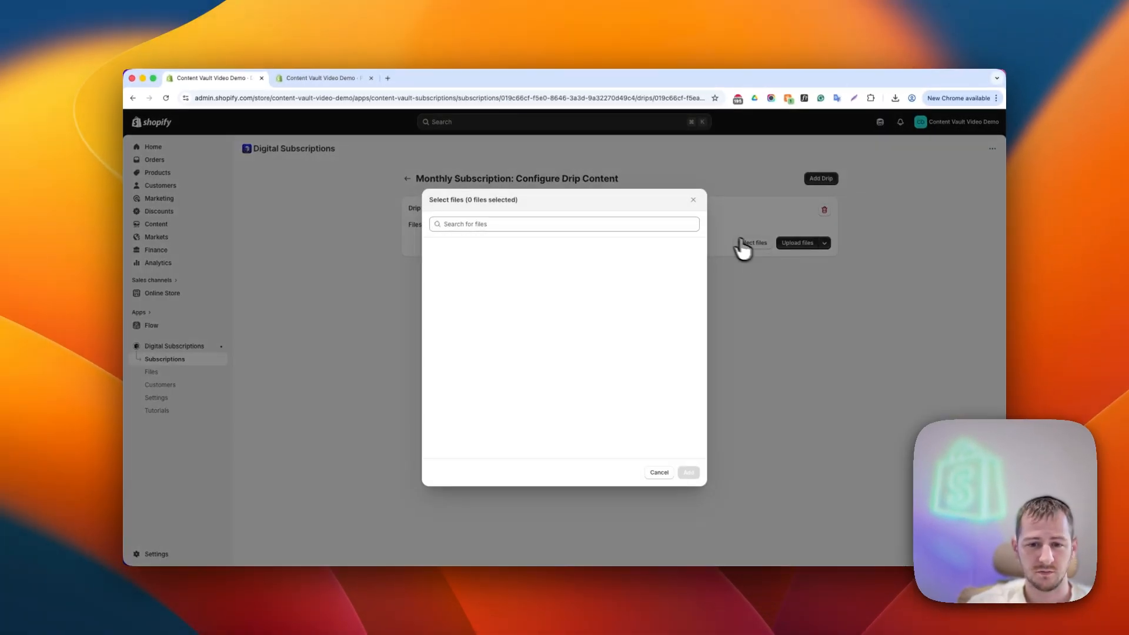
{"action": "left_click", "coordinate": [656, 473]}
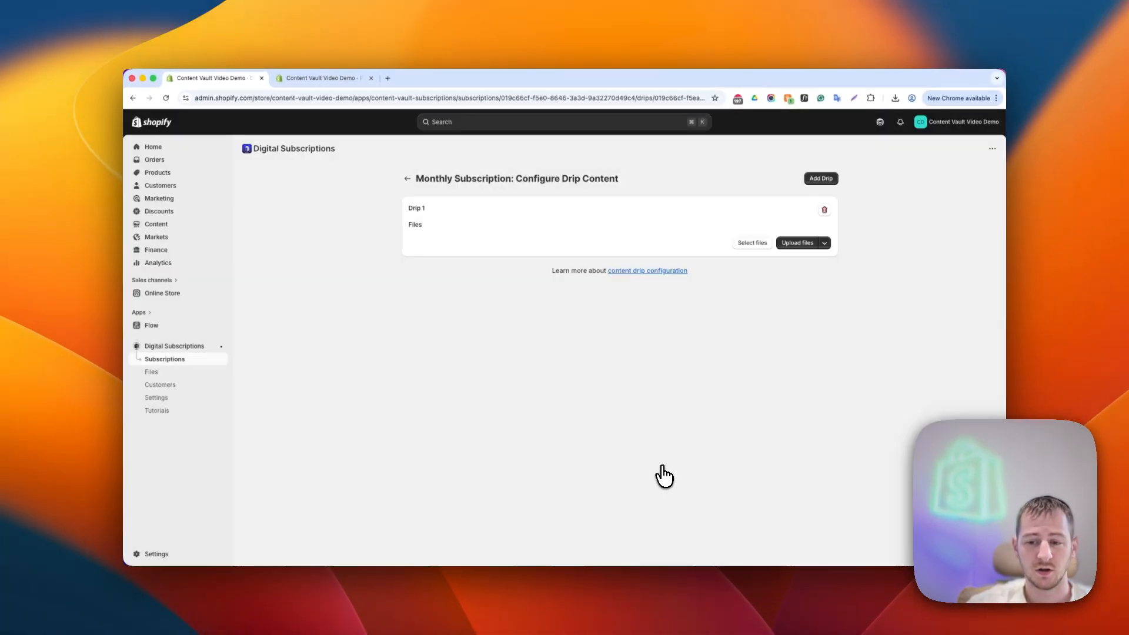
{"action": "left_click", "coordinate": [432, 206]}
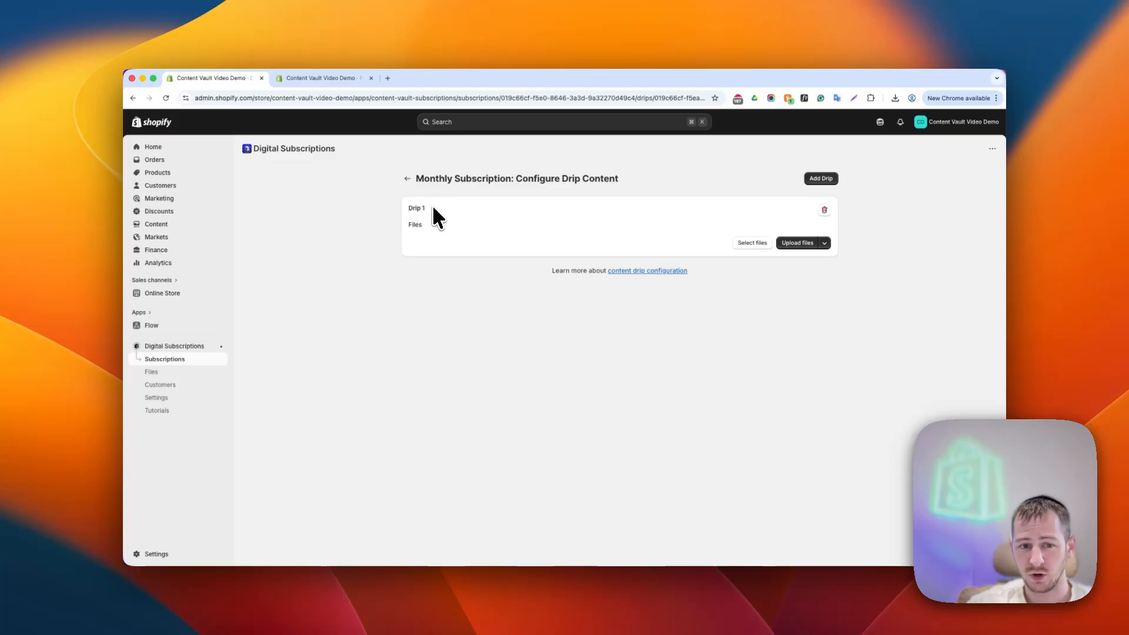
- Add three more drip releases to the Monthly Subscription
{"action": "left_click", "coordinate": [826, 183]}
{"action": "left_click", "coordinate": [825, 184]}
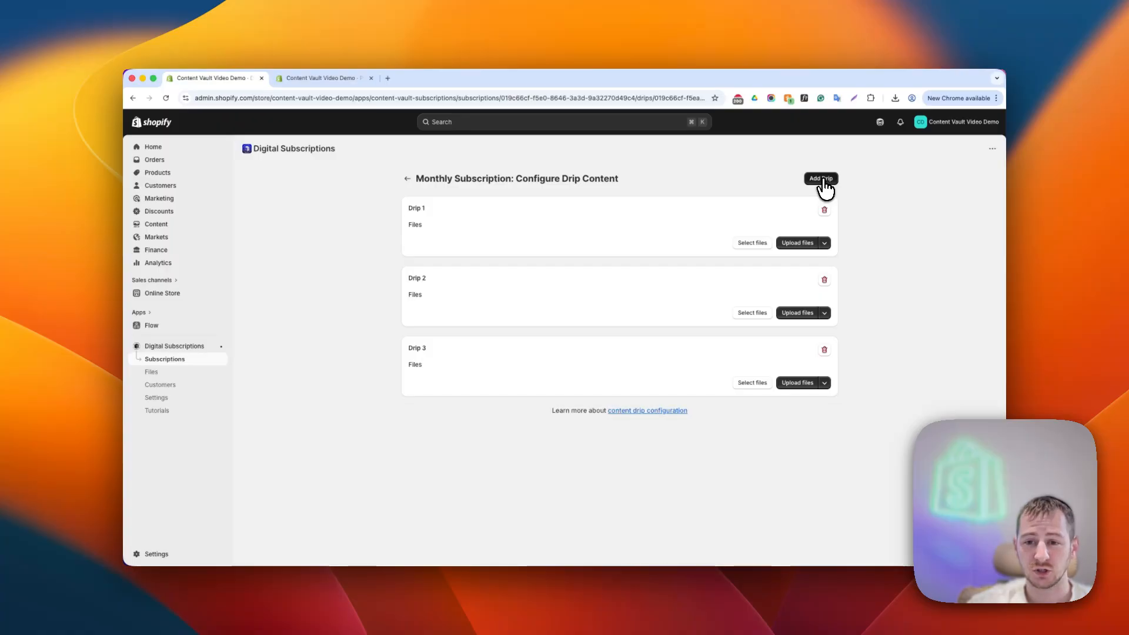
{"action": "left_click", "coordinate": [824, 179]}
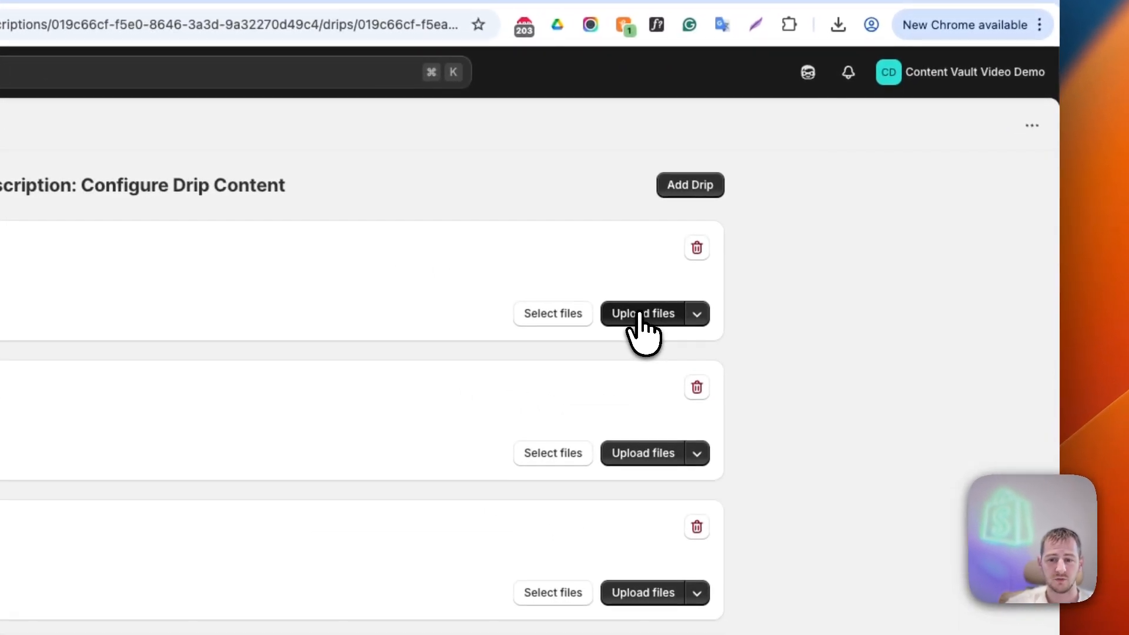
- Upload the pexels-natalie-goodwin image from Downloads as Drip 1's file
{"action": "left_click", "coordinate": [641, 314]}
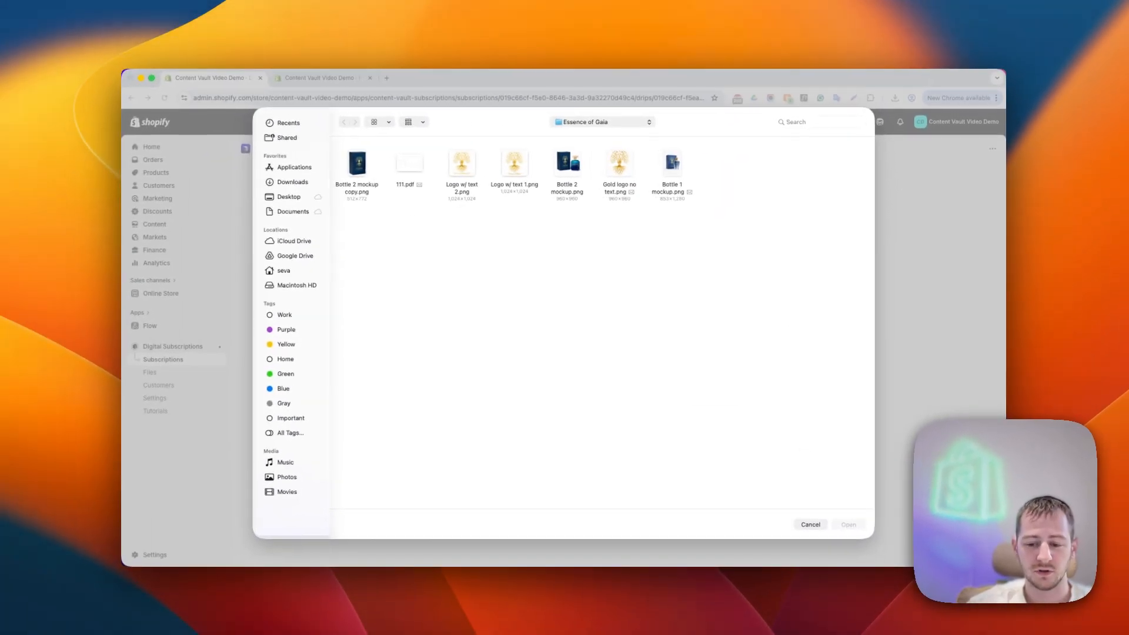
{"action": "left_click", "coordinate": [814, 565]}
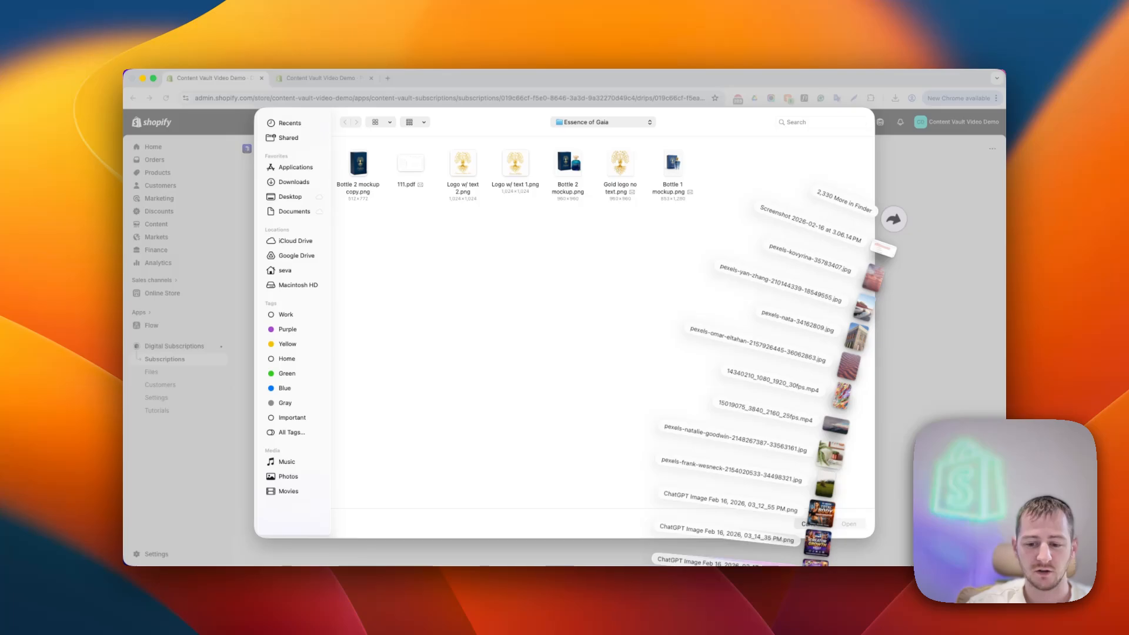
{"action": "left_click_drag", "start_coordinate": [831, 454], "coordinate": [533, 298]}
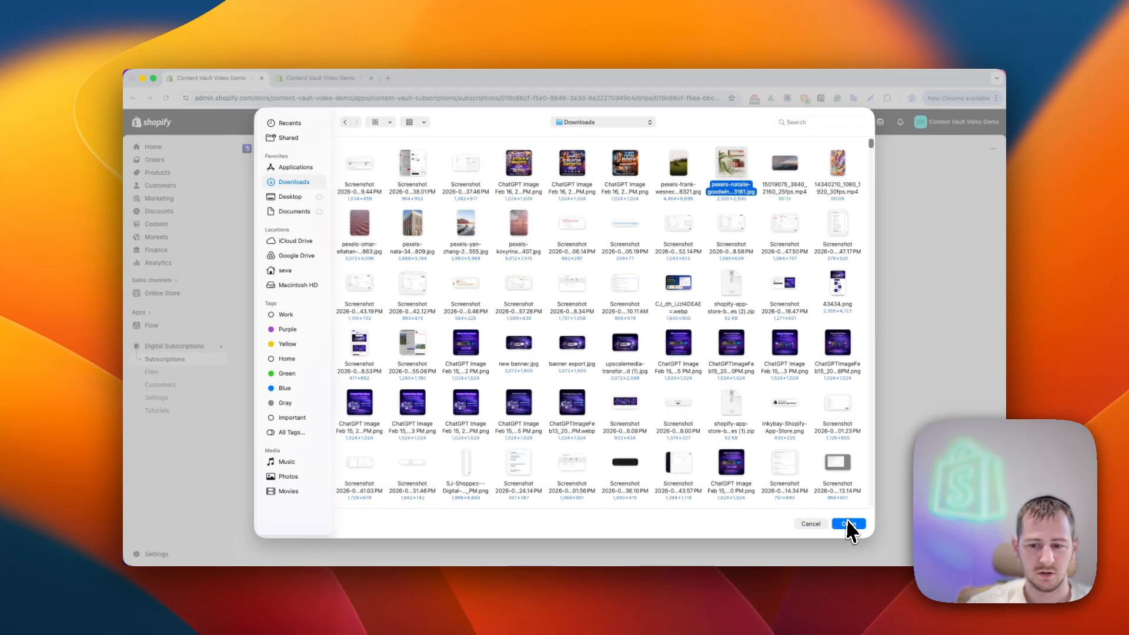
{"action": "left_click", "coordinate": [848, 523]}
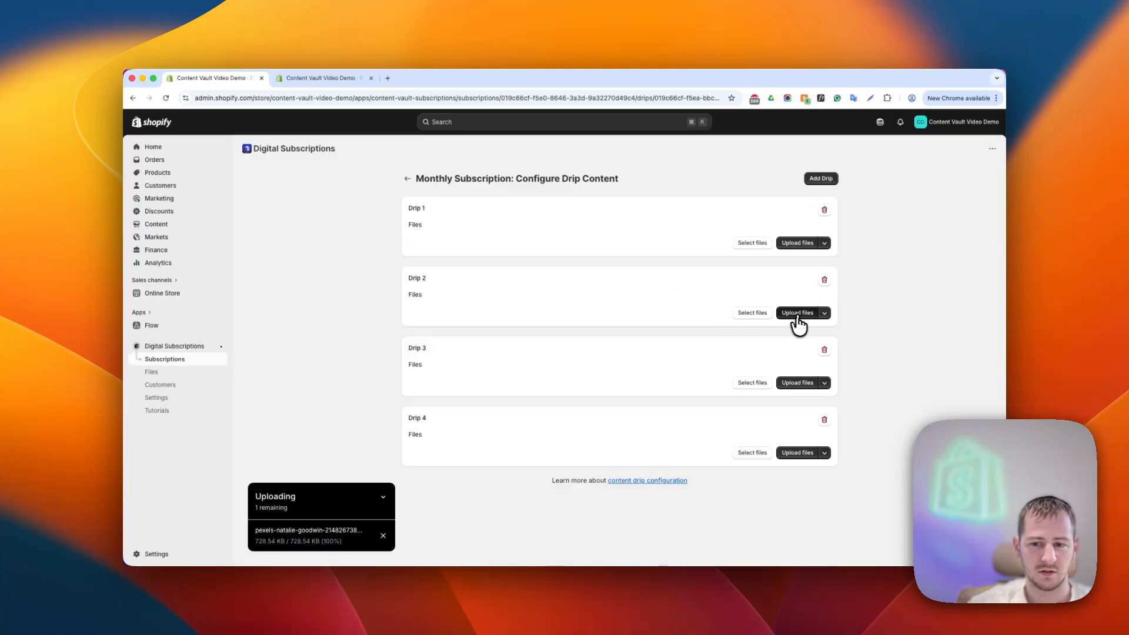
- Upload the 14340210_1080_1920_30fps.mp4 video, pexels-kovyrina image and pexels-omar-eltahan image to Drips 2, 3 and 4
{"action": "left_click", "coordinate": [798, 383]}
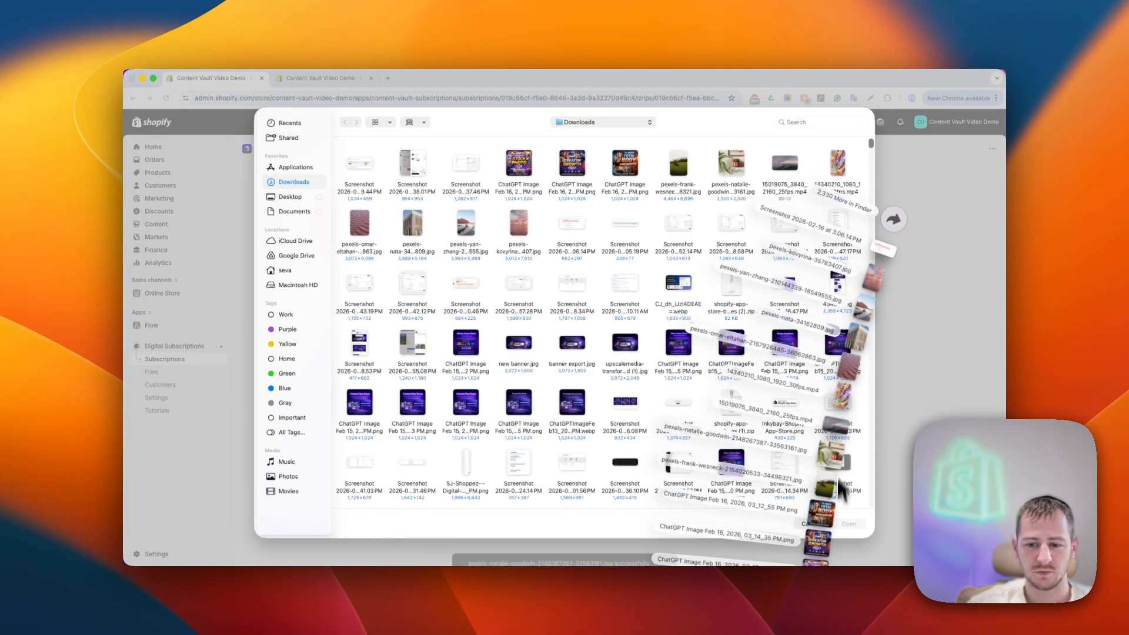
{"action": "left_click_drag", "start_coordinate": [842, 393], "coordinate": [624, 329]}
{"action": "left_click", "coordinate": [849, 524]}
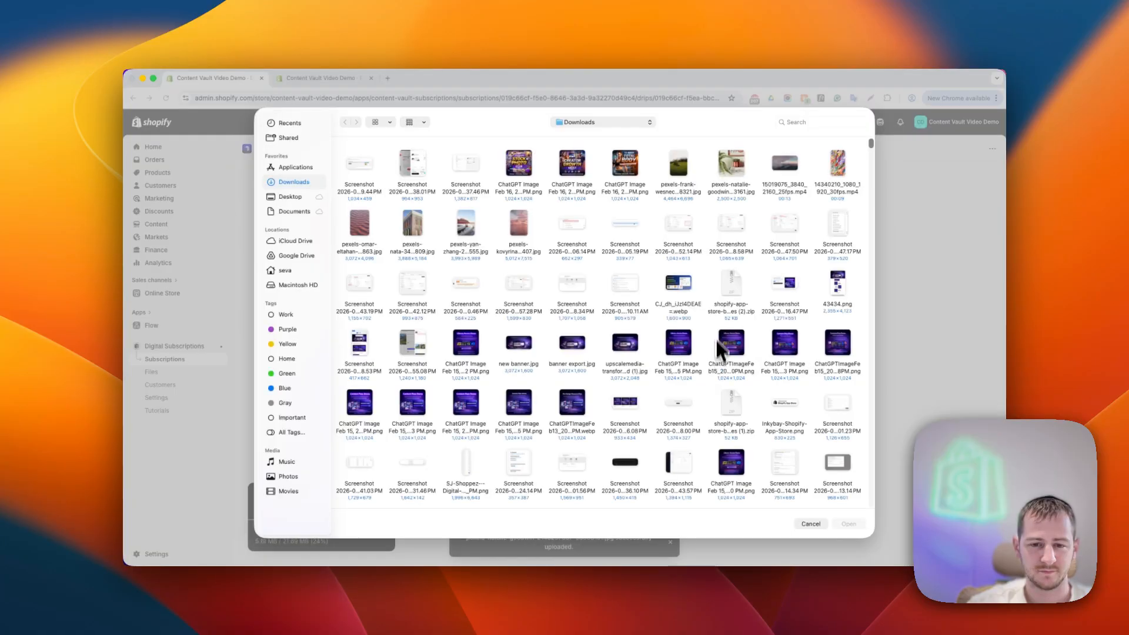
{"action": "left_click", "coordinate": [840, 171]}
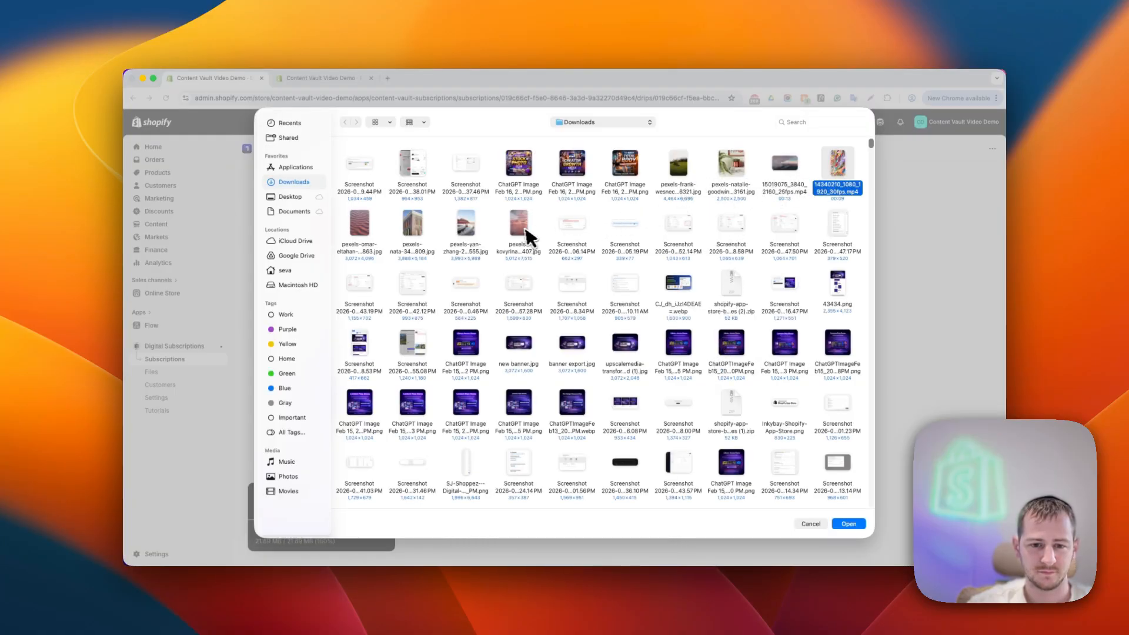
{"action": "left_click", "coordinate": [521, 227]}
{"action": "key", "text": "Return"}
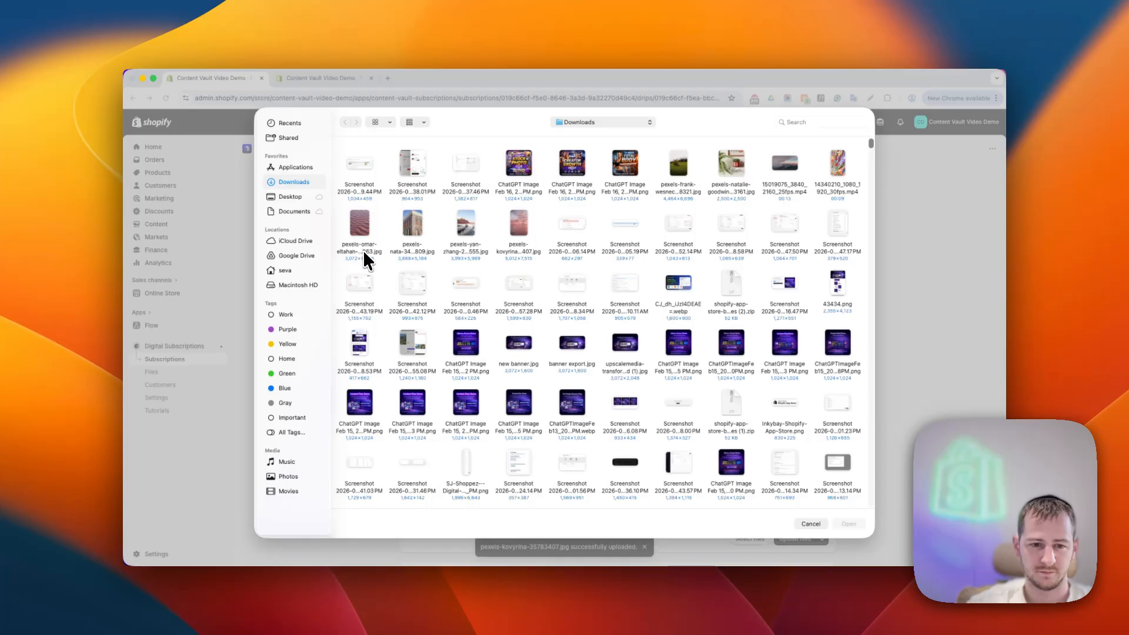
{"action": "double_click", "coordinate": [364, 251]}
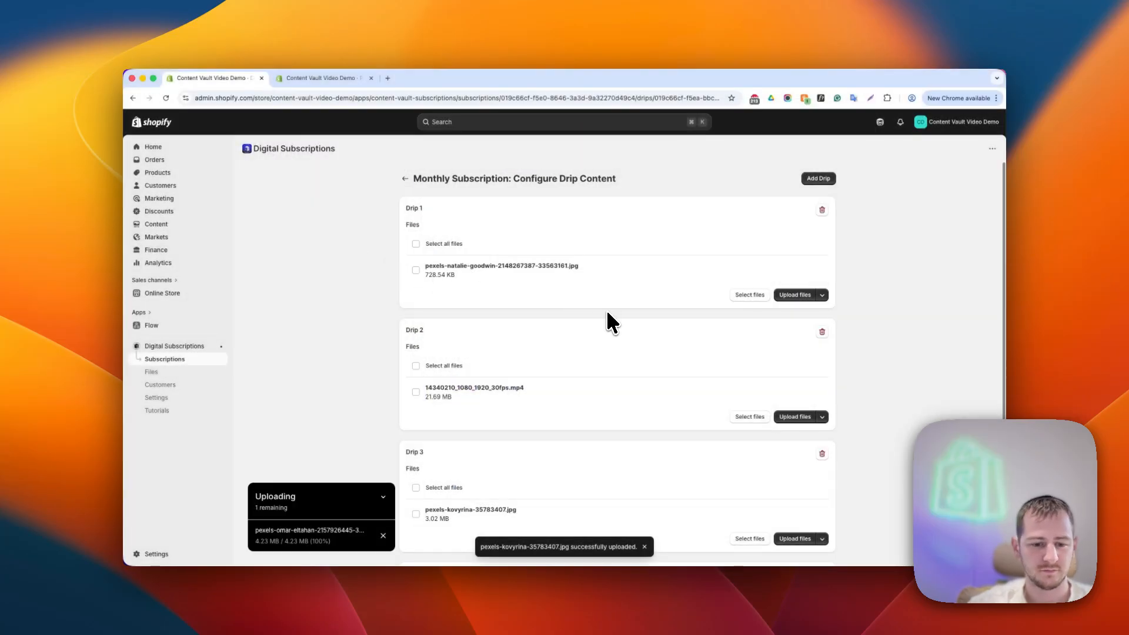
- Review the files attached to each drip, then return to the subscription's settings page and look over them
{"action": "scroll", "coordinate": [607, 313], "scroll_direction": "down", "scroll_amount": 3}
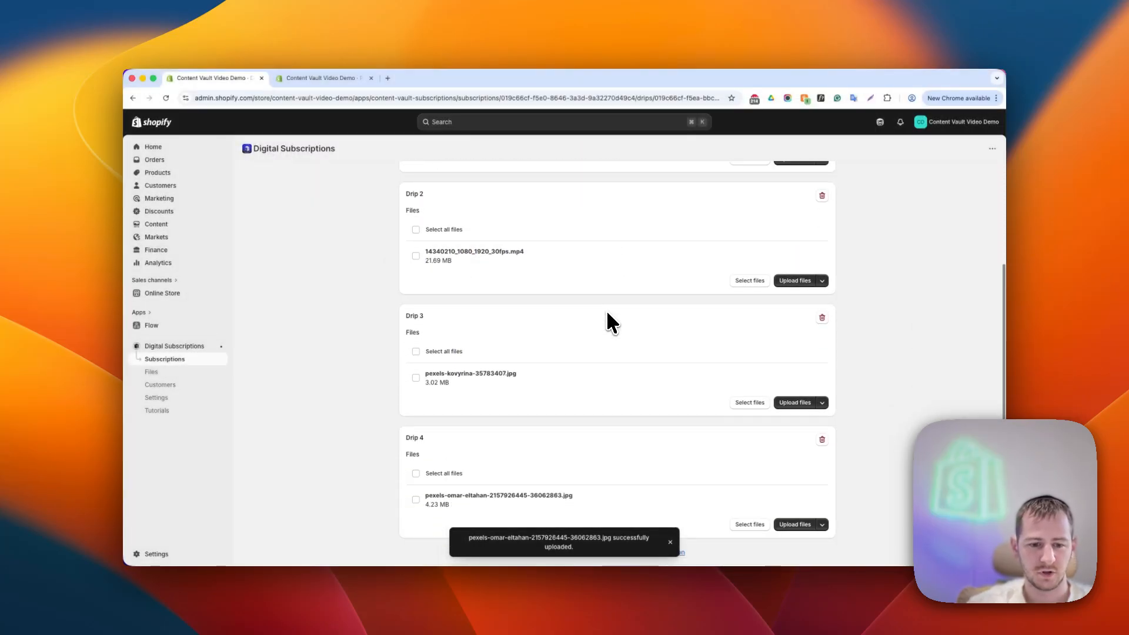
{"action": "scroll", "coordinate": [514, 473], "scroll_direction": "up", "scroll_amount": 3}
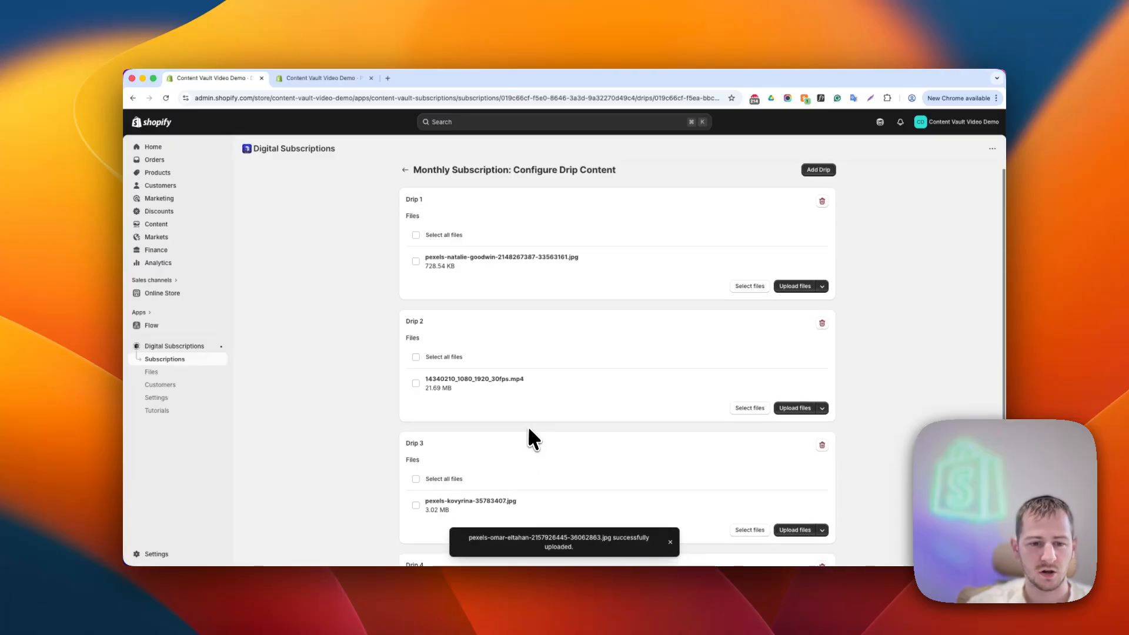
{"action": "left_click", "coordinate": [406, 180]}
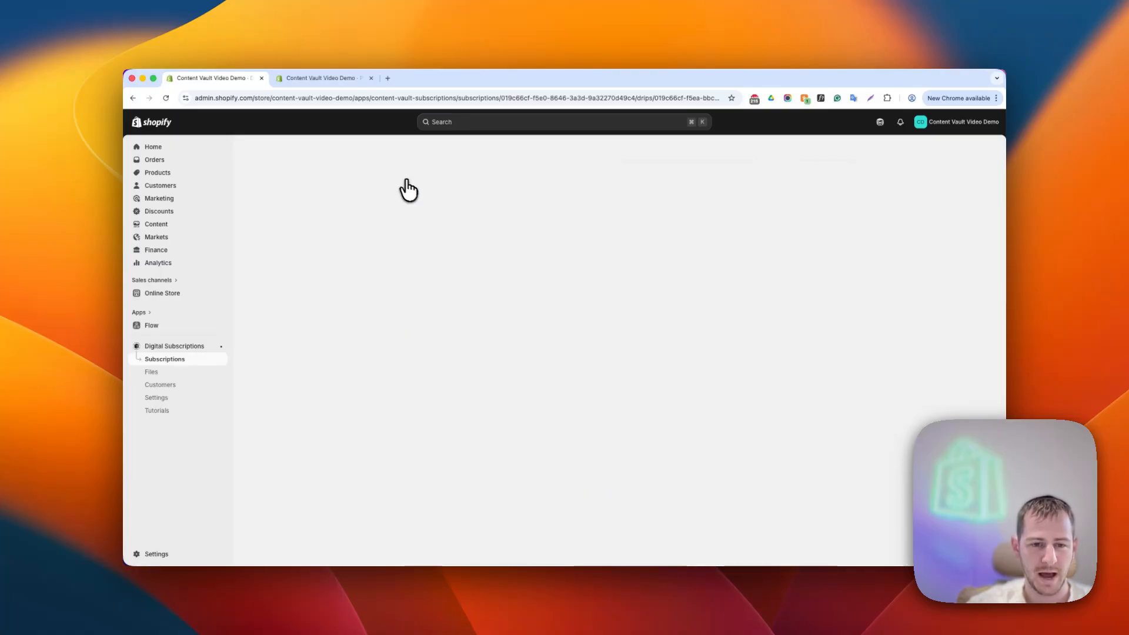
{"action": "scroll", "coordinate": [521, 309], "scroll_direction": "down", "scroll_amount": 10}
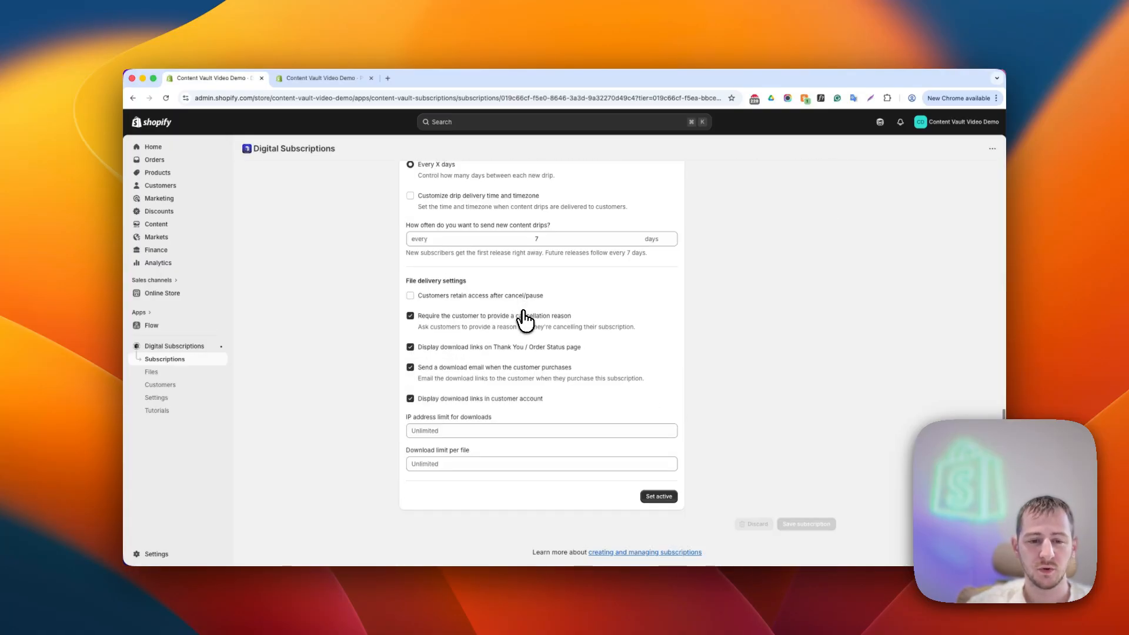
{"action": "scroll", "coordinate": [524, 321], "scroll_direction": "up", "scroll_amount": 10}
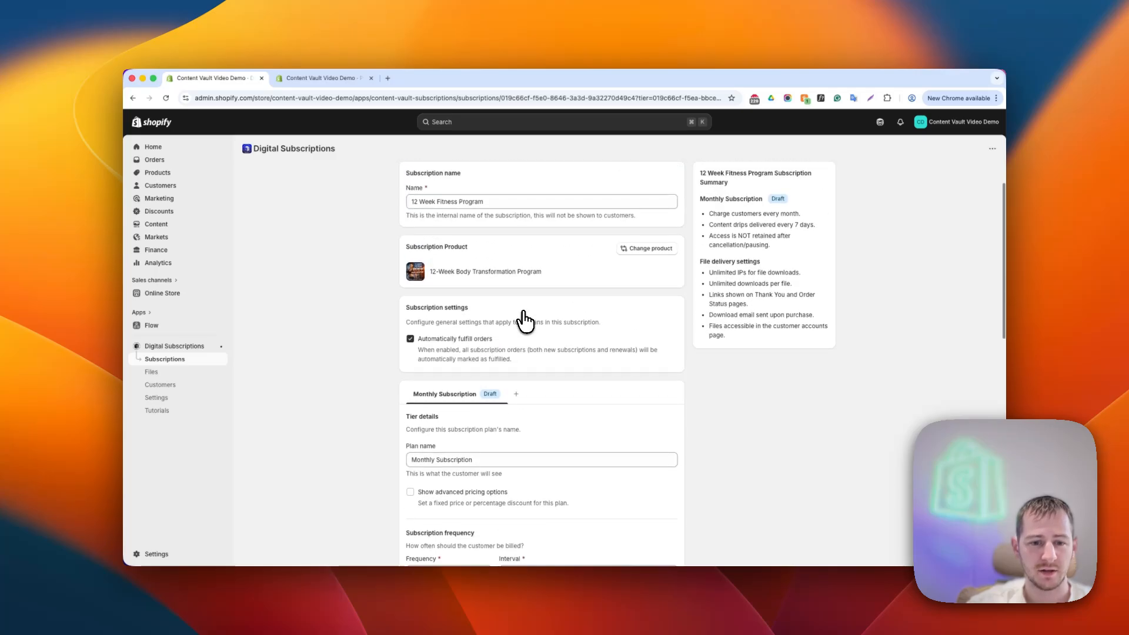
{"action": "scroll", "coordinate": [524, 321], "scroll_direction": "up", "scroll_amount": 2}
{"action": "scroll", "coordinate": [524, 323], "scroll_direction": "down", "scroll_amount": 10}
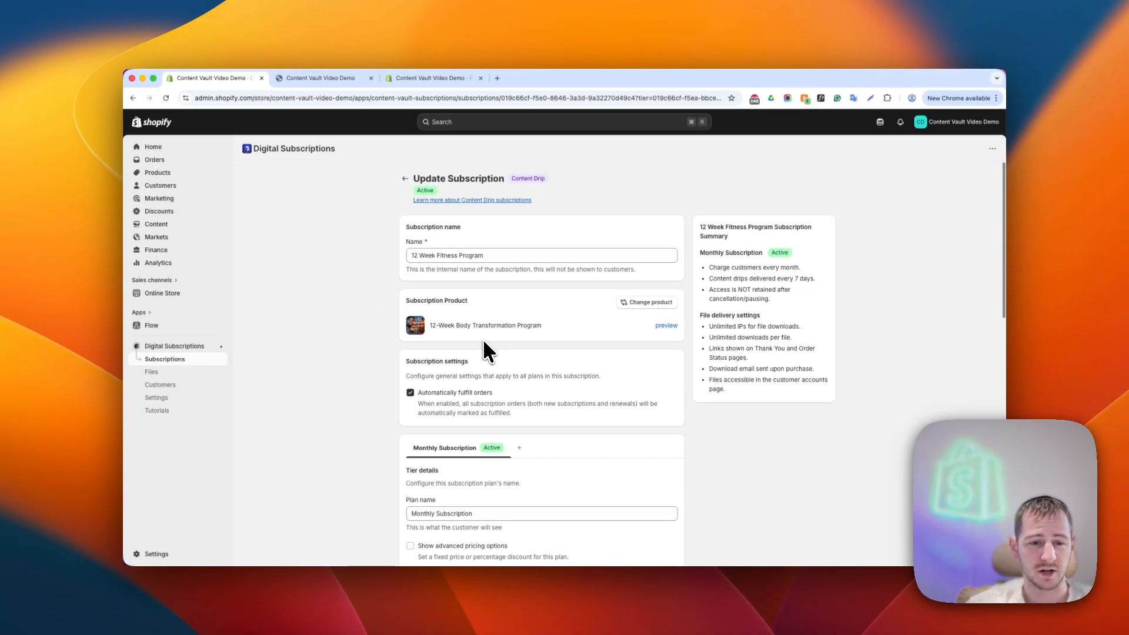
- Open the 12-Week Body Transformation Program product on the storefront and examine its subscription purchase options
{"action": "scroll", "coordinate": [454, 218], "scroll_direction": "down", "scroll_amount": 5}
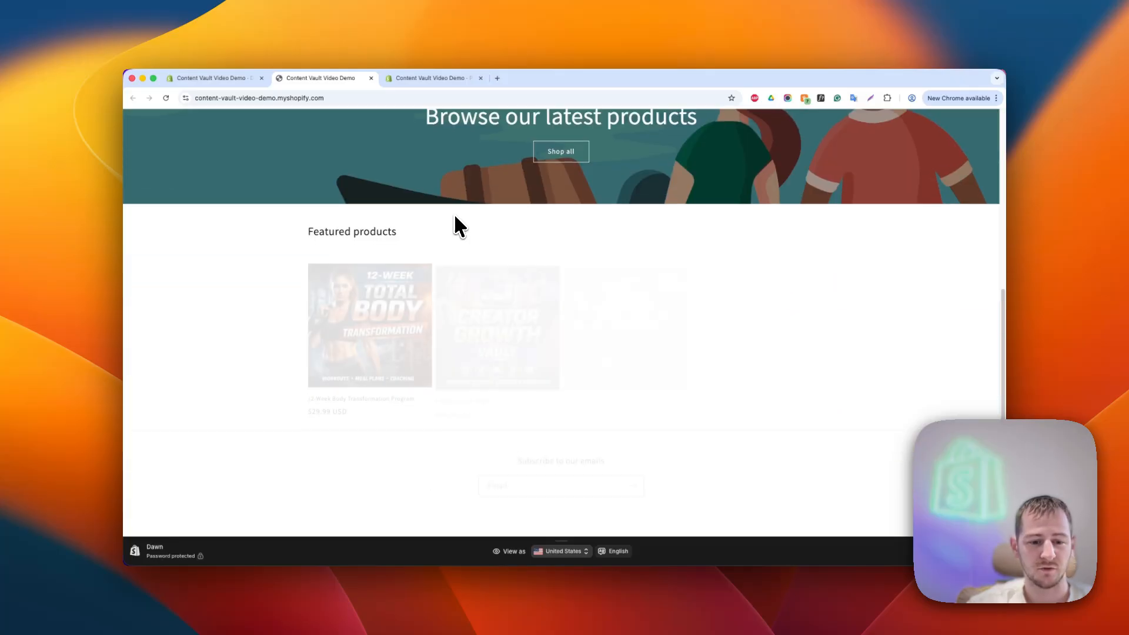
{"action": "left_click", "coordinate": [371, 341]}
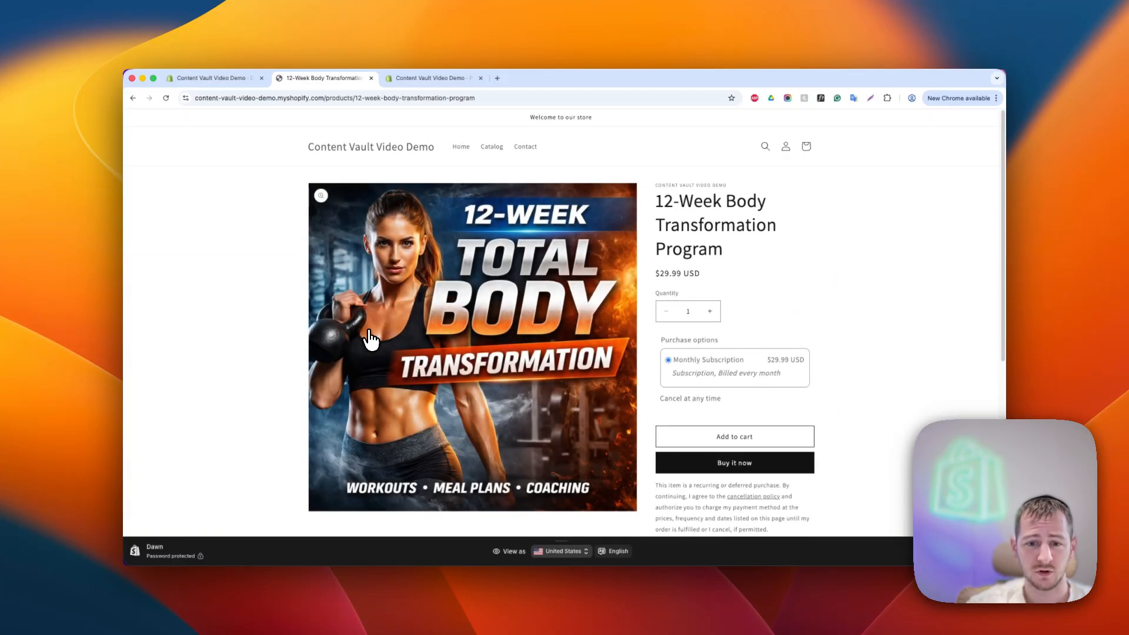
{"action": "left_click_drag", "start_coordinate": [674, 362], "coordinate": [760, 362]}
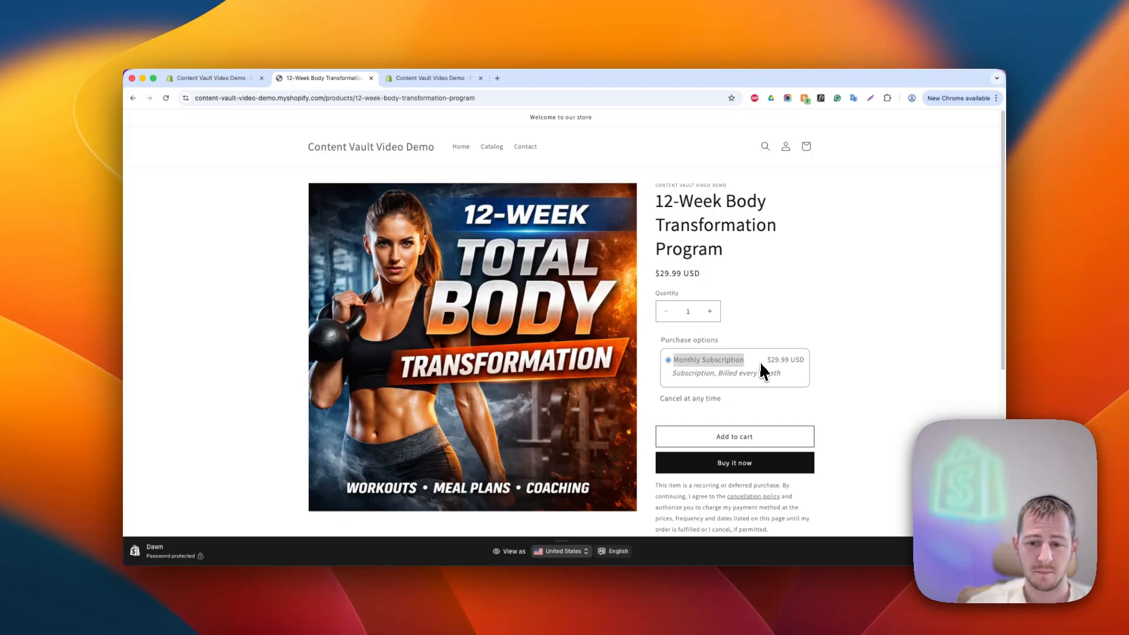
{"action": "left_click", "coordinate": [760, 362]}
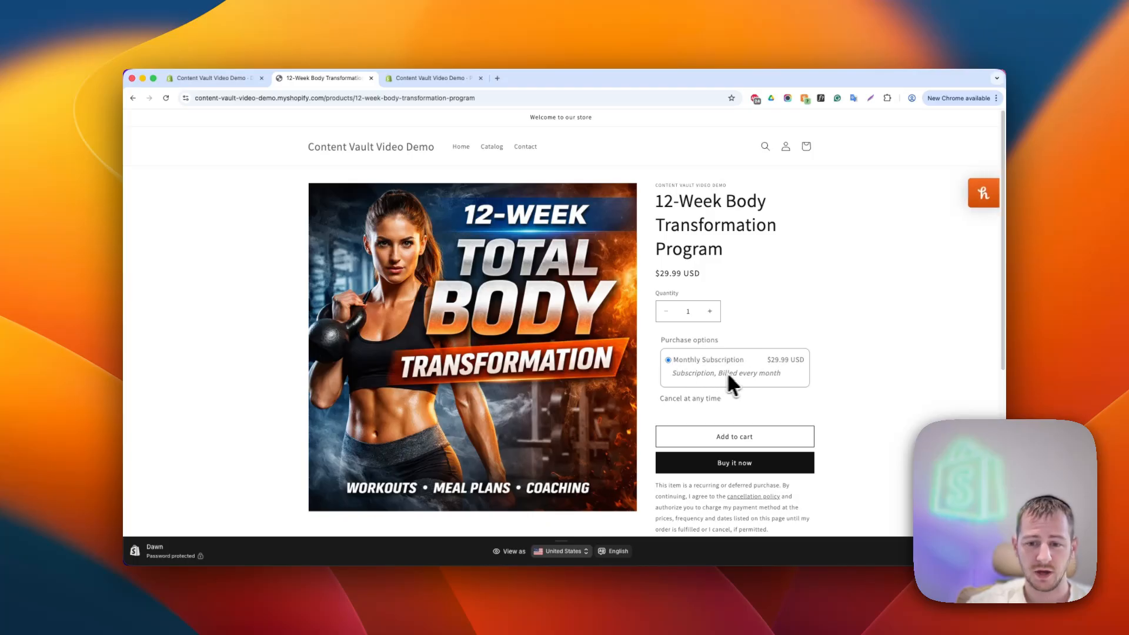